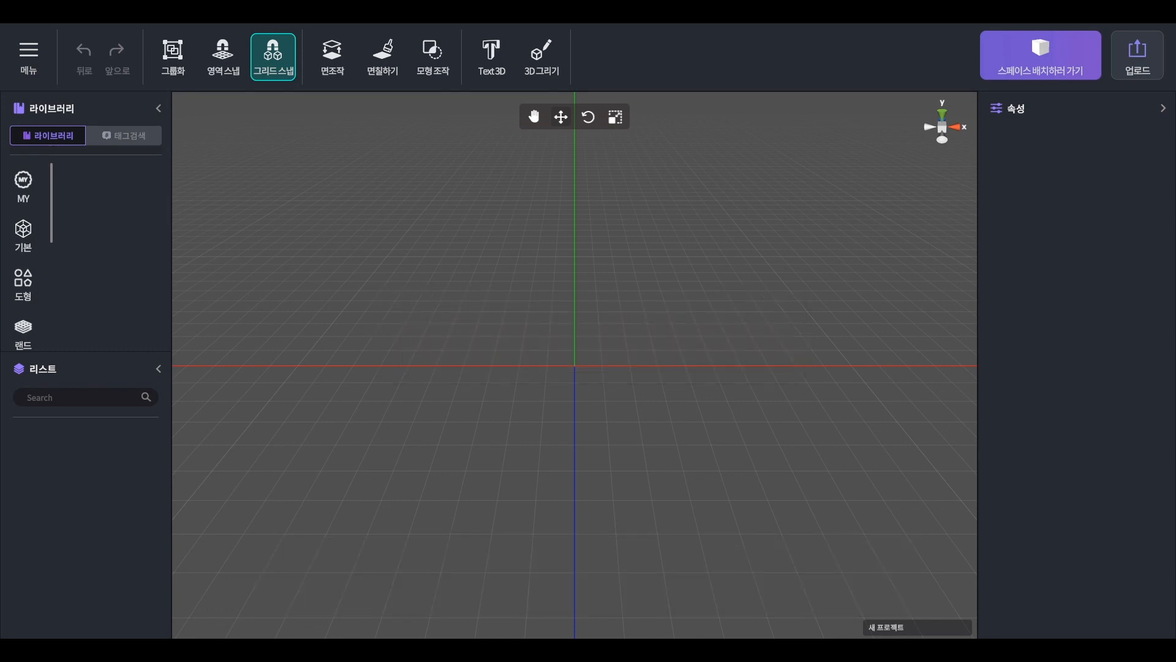
Place a Box from the basic shapes library at the origin of the work area and select it.
left_click(23, 231)
left_click_drag(136, 191, 609, 326)
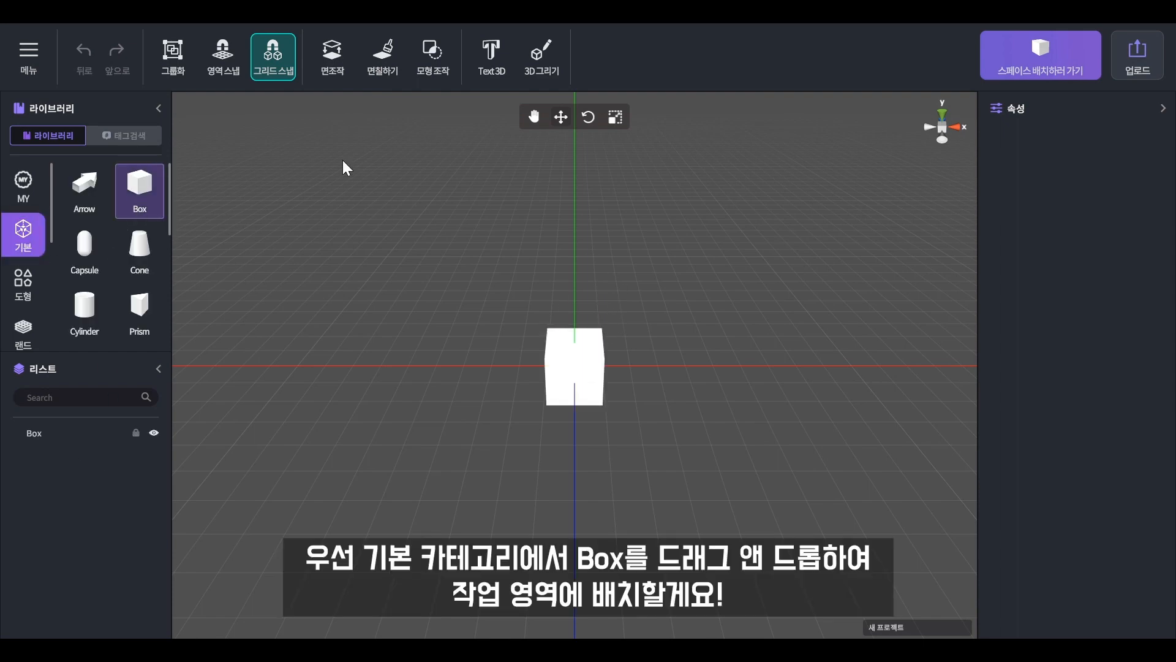
left_click(593, 373)
scroll(661, 389, "up", 3)
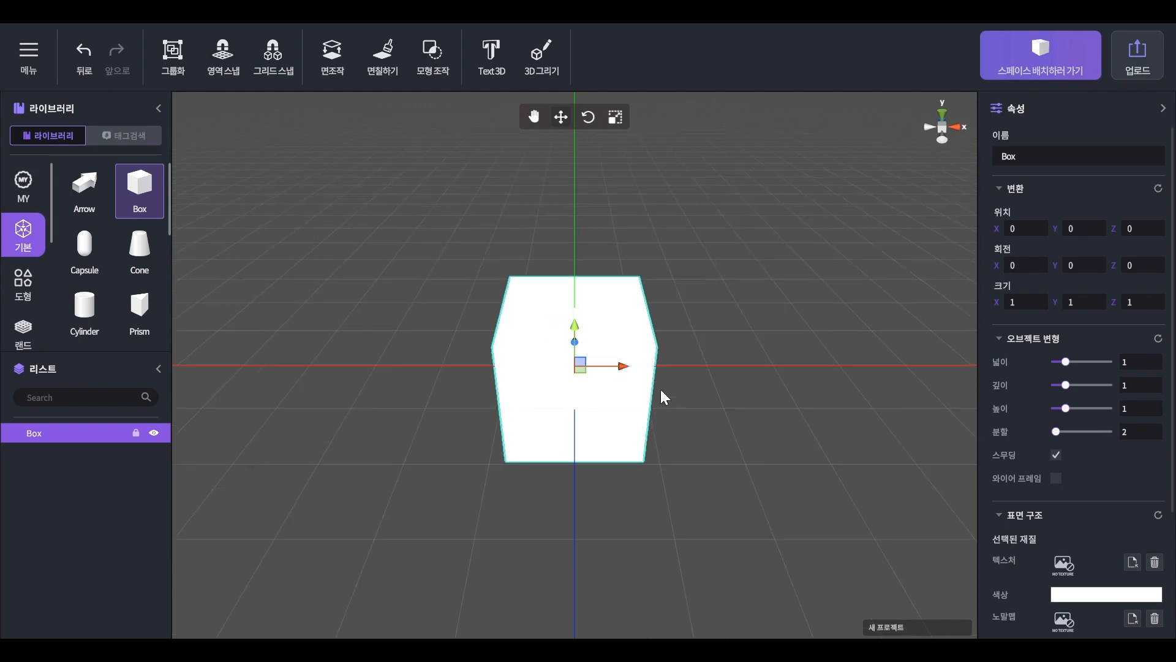
Open the box for face painting and set up a solid round brush with its size at about 0.27.
left_click(388, 55)
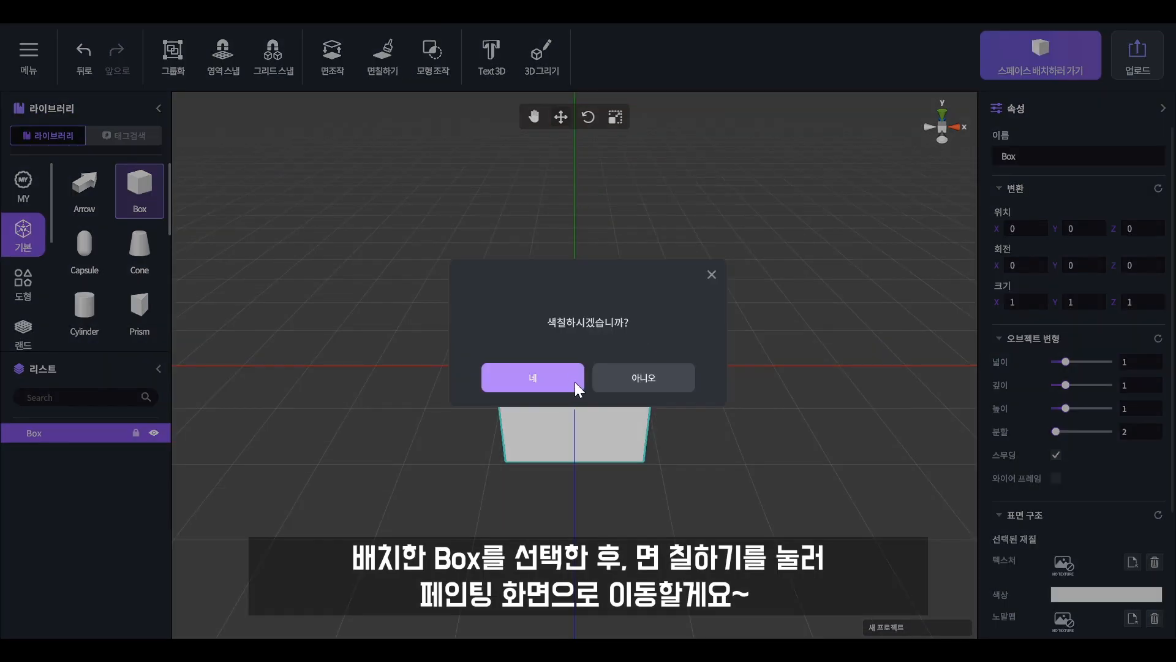
left_click(569, 380)
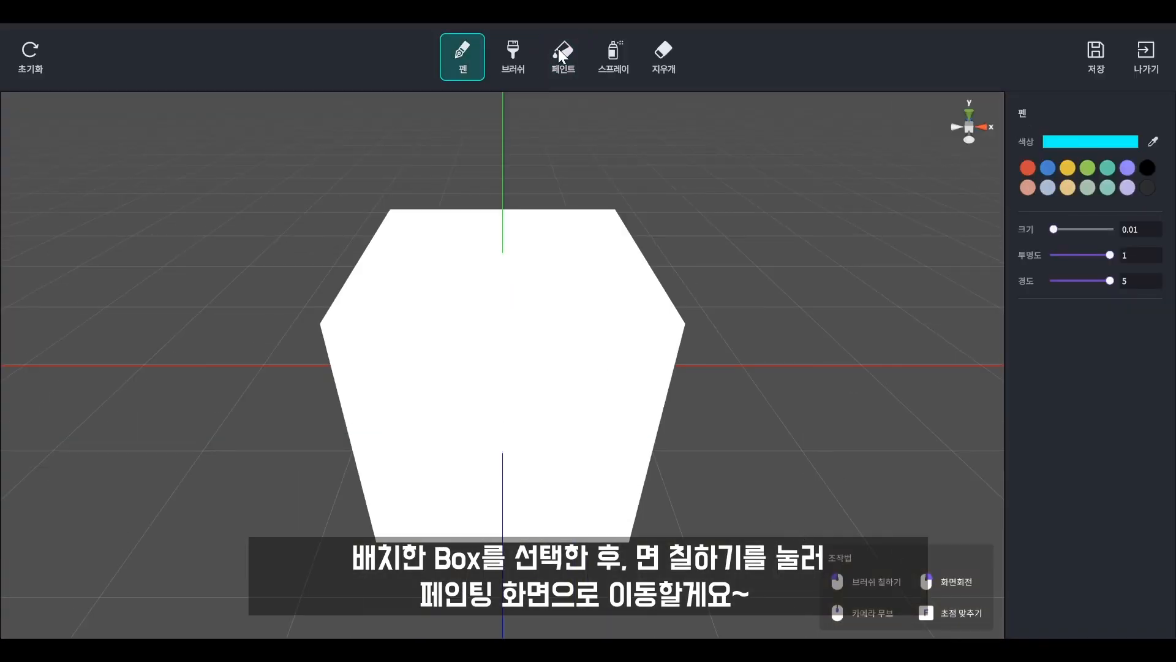
left_click(519, 59)
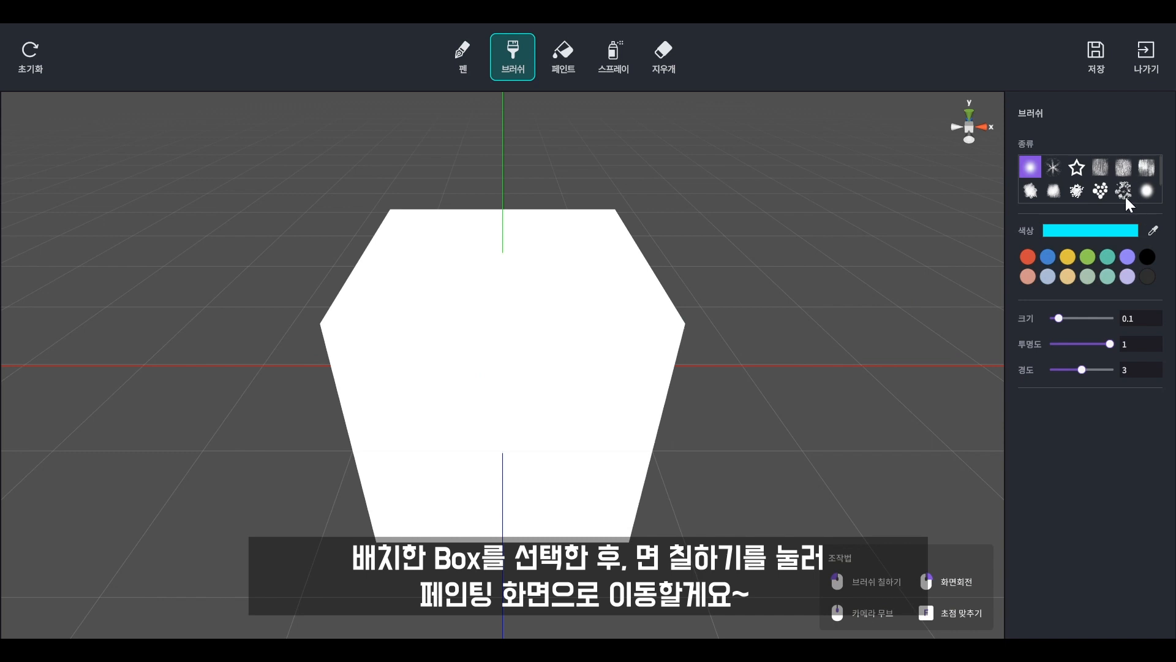
scroll(1078, 191, "down", 2)
left_click(1076, 167)
left_click_drag(1060, 319, 1070, 318)
Try painting cyan spots on the box's front face, inspect the other faces, and leave painting without saving.
left_click(493, 325)
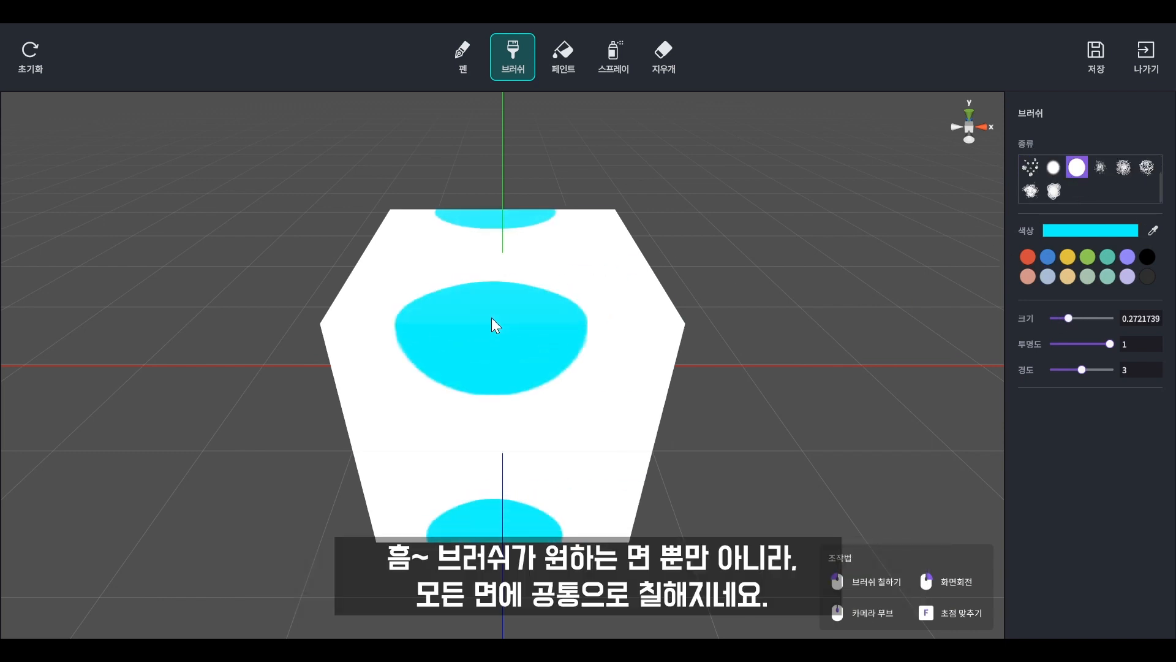
right_click_drag(677, 350, 486, 331)
mouse_move(792, 456)
right_mouse_down()
mouse_move(977, 415)
mouse_move(777, 454)
mouse_move(583, 396)
mouse_move(291, 450)
mouse_move(263, 433)
right_mouse_up()
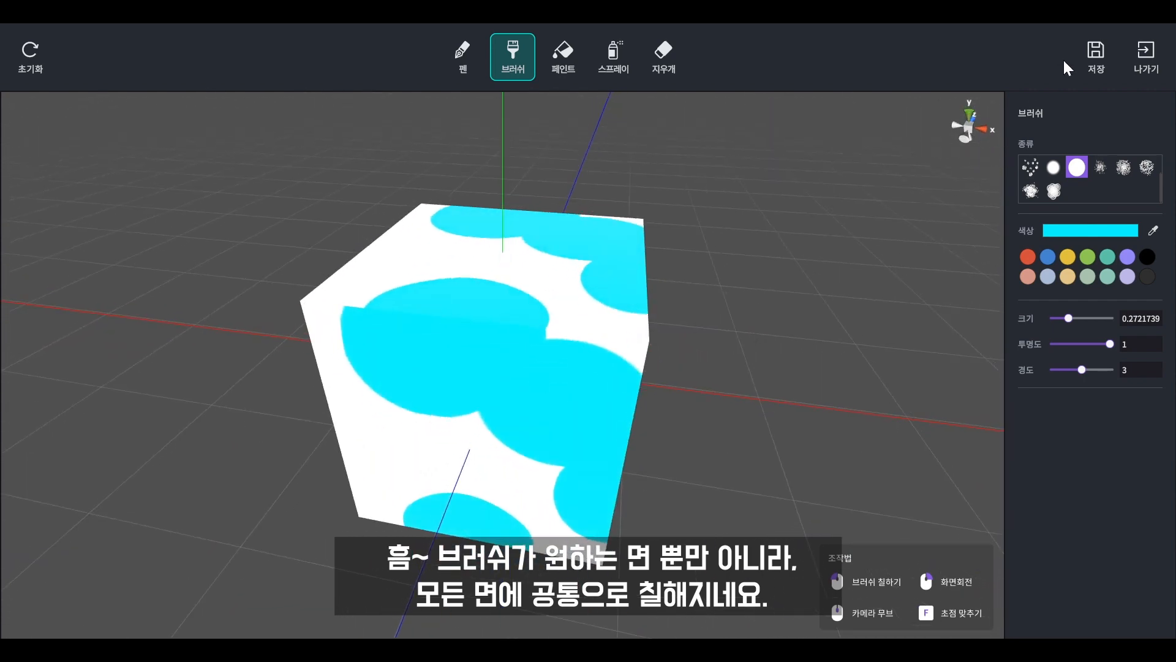
left_click(1146, 57)
left_click(628, 453)
Unwrap the box's UVs with Auto UV.
scroll(1096, 546, "down", 5)
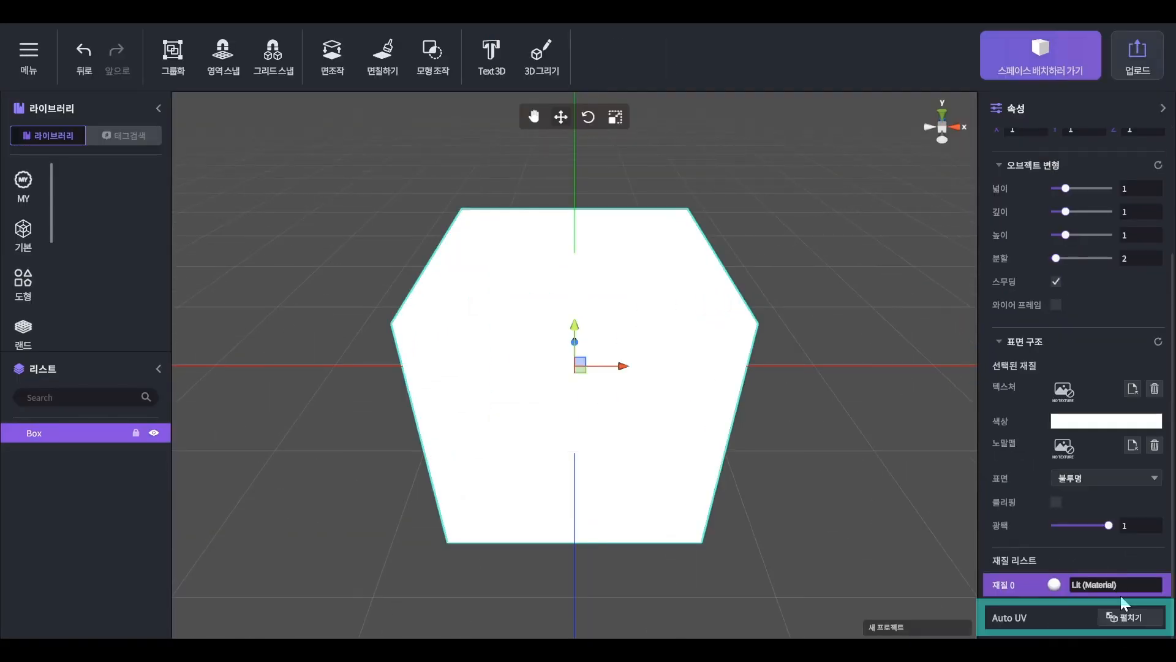
left_click(1132, 616)
left_click(538, 371)
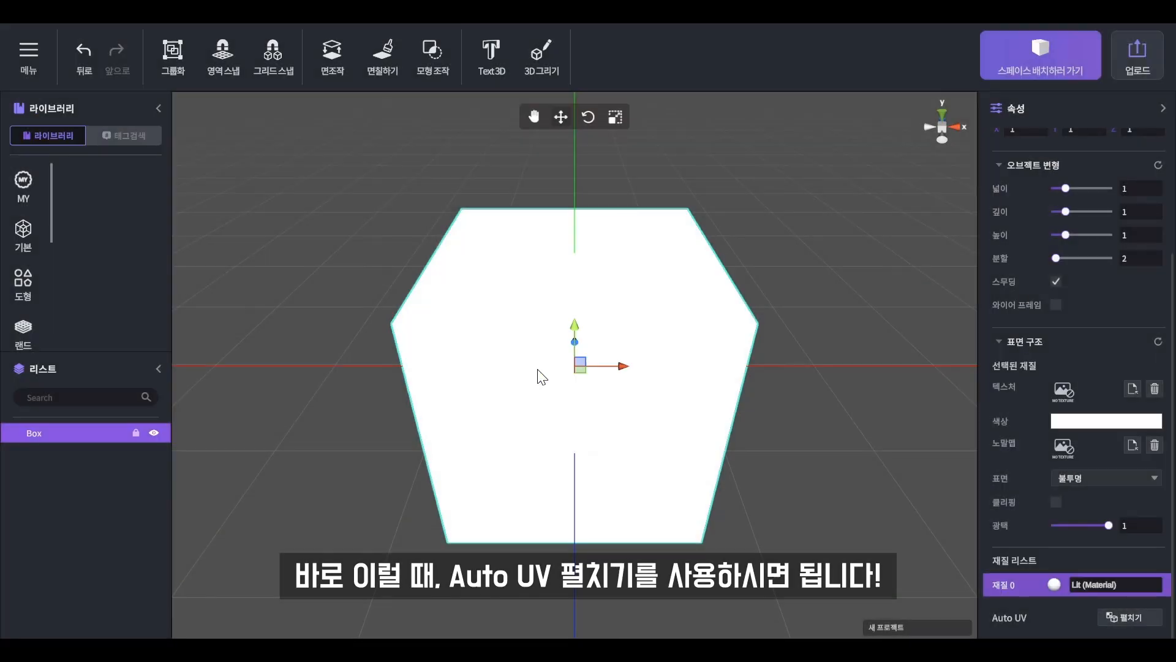
left_click(826, 196)
left_click(575, 307)
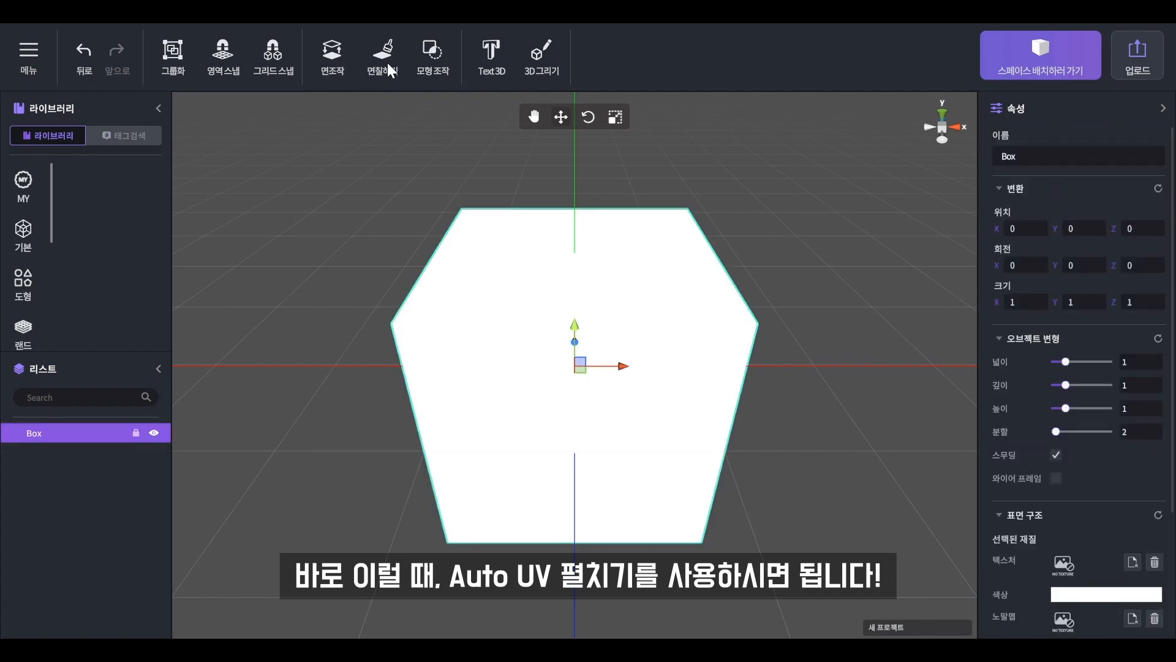
Reopen the box for face painting and paint one cyan spot on its upper face and one on its front face.
left_click(385, 62)
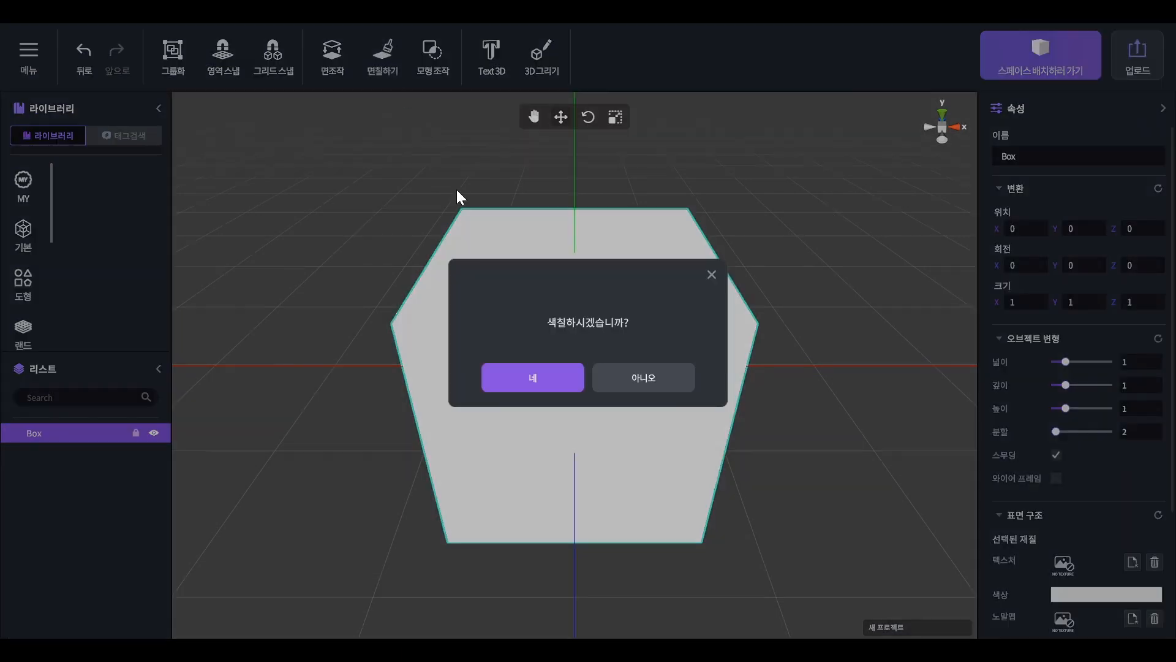
left_click(531, 379)
scroll(1083, 184, "down", 2)
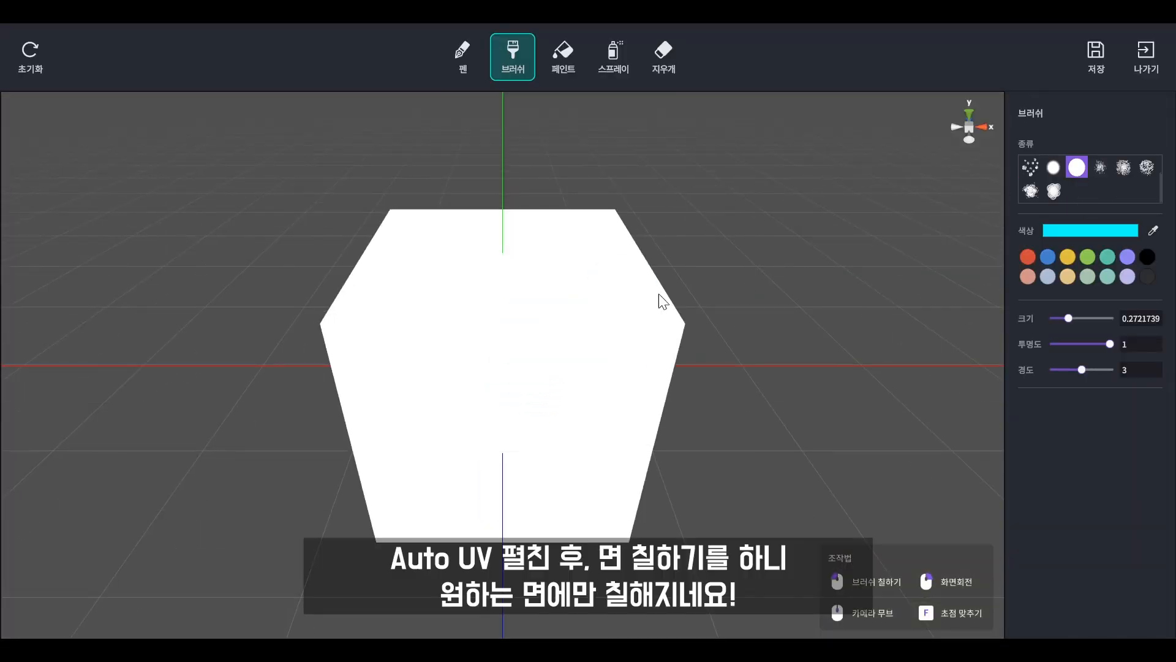
left_click(538, 253)
left_click(478, 428)
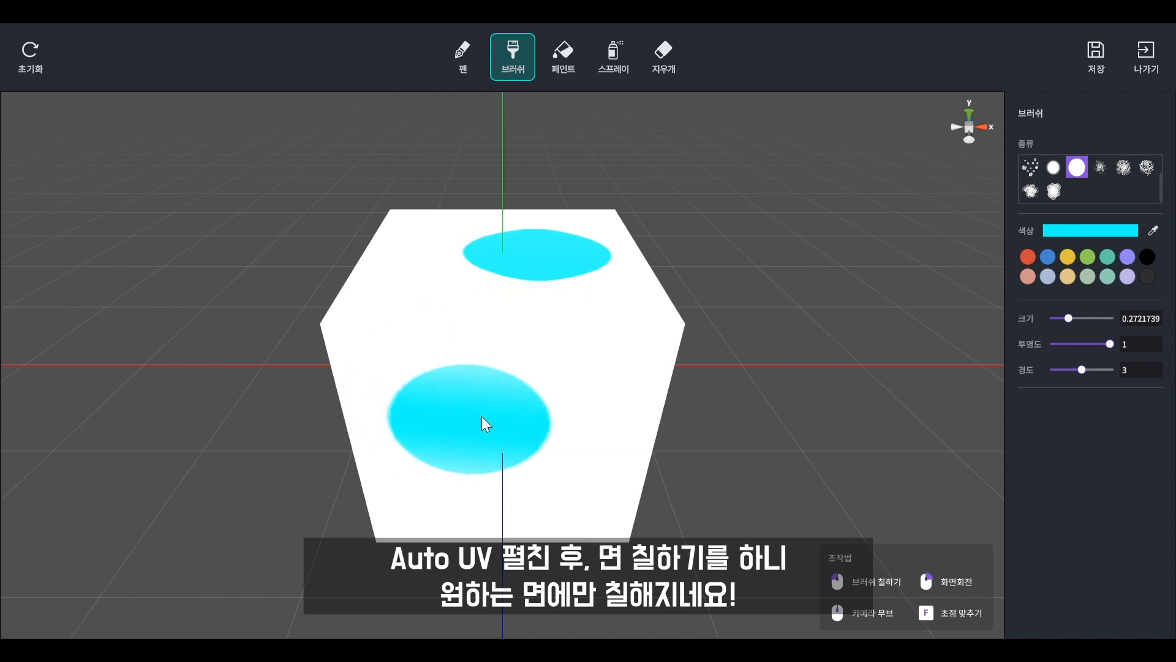
mouse_move(486, 420)
right_mouse_down()
mouse_move(544, 384)
mouse_move(491, 365)
mouse_move(514, 364)
mouse_move(791, 413)
mouse_move(784, 447)
right_mouse_up()
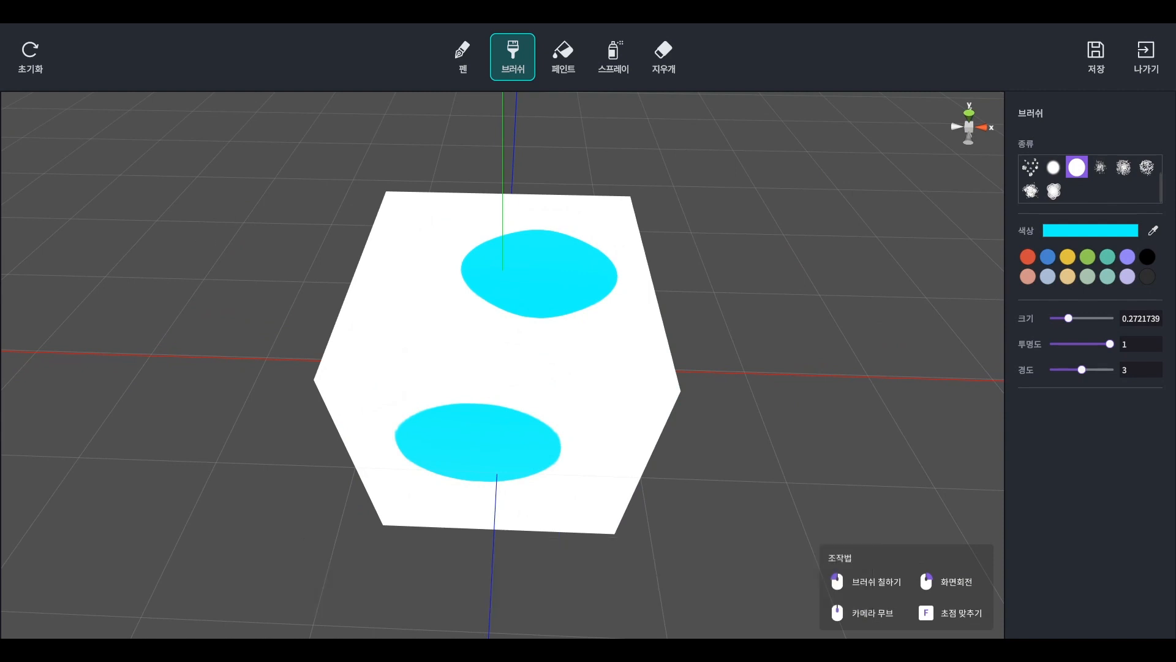
Save the painting, return to the scene, and delete the painted box.
left_click(1094, 54)
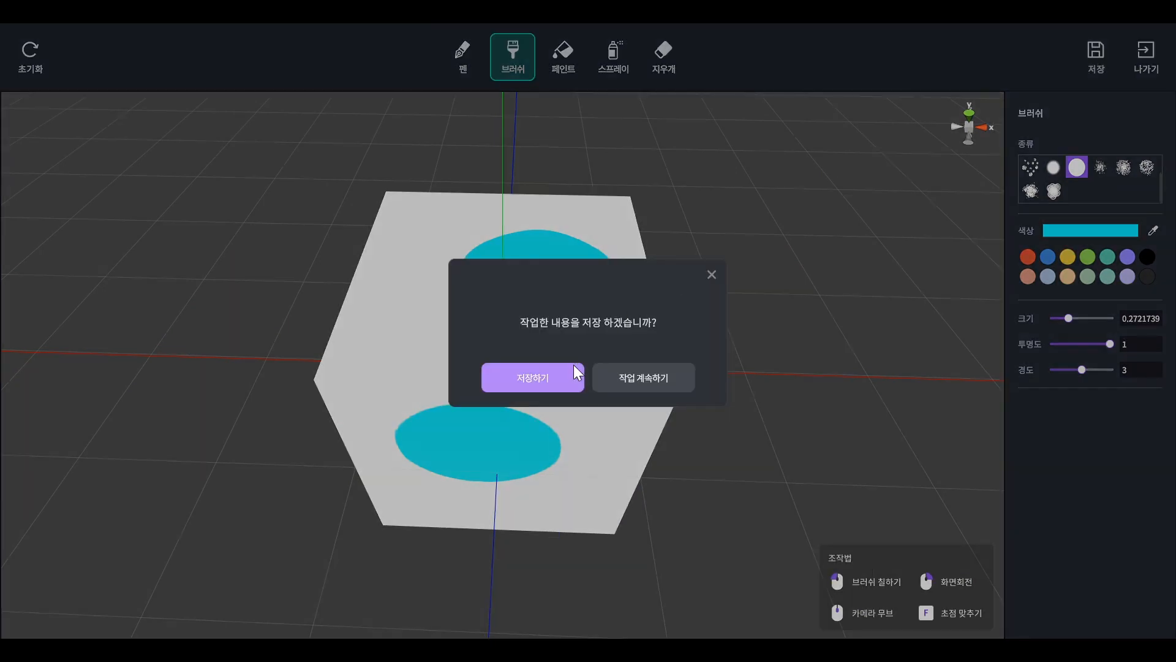
left_click(576, 374)
left_click(1144, 54)
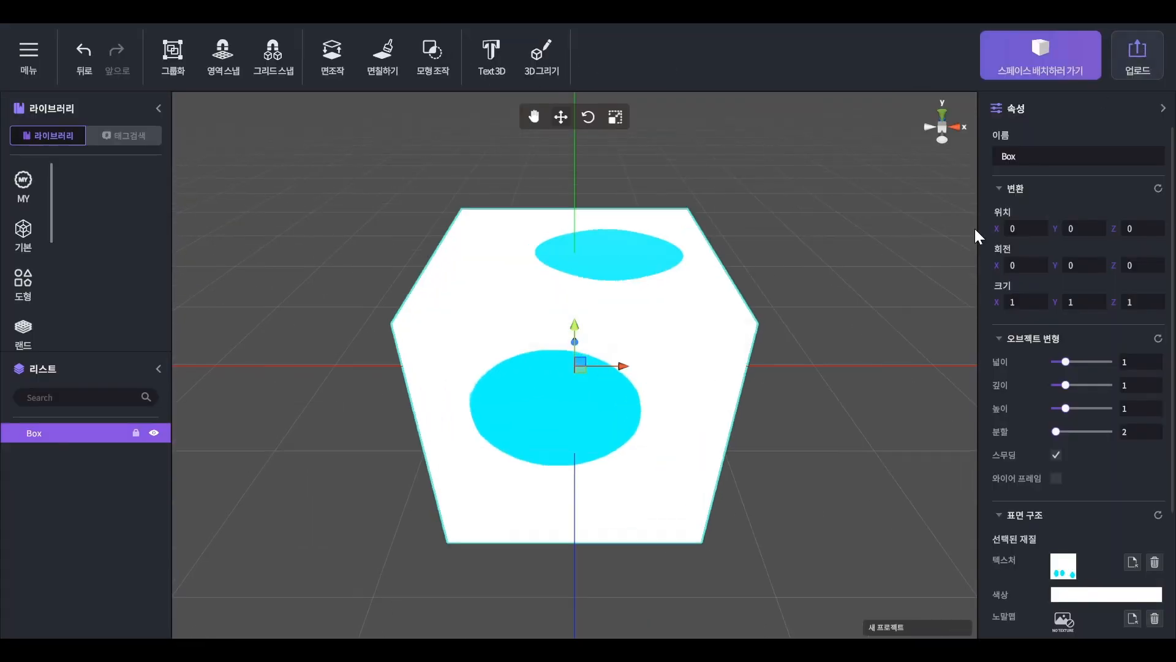
left_click(680, 354)
key("Delete")
Create a wavy Line 3D object spanning the work area by drawing it freehand with 3D drawing.
left_click(544, 51)
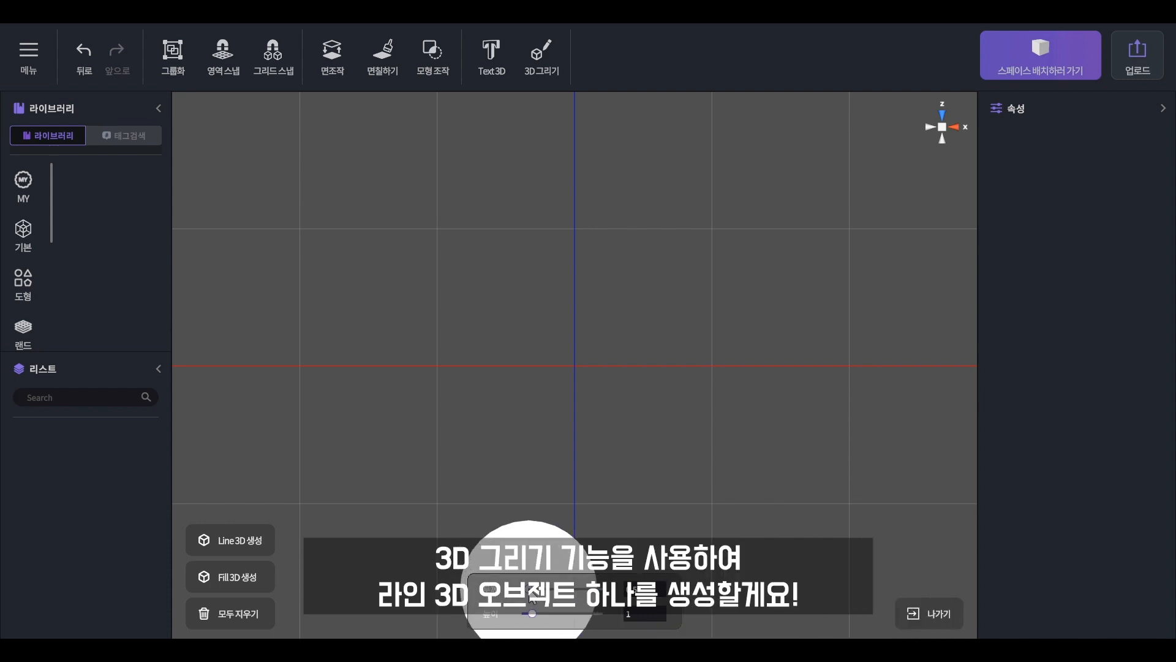
mouse_move(298, 331)
left_mouse_down()
mouse_move(465, 210)
mouse_move(565, 340)
mouse_move(846, 307)
mouse_move(879, 368)
left_mouse_up()
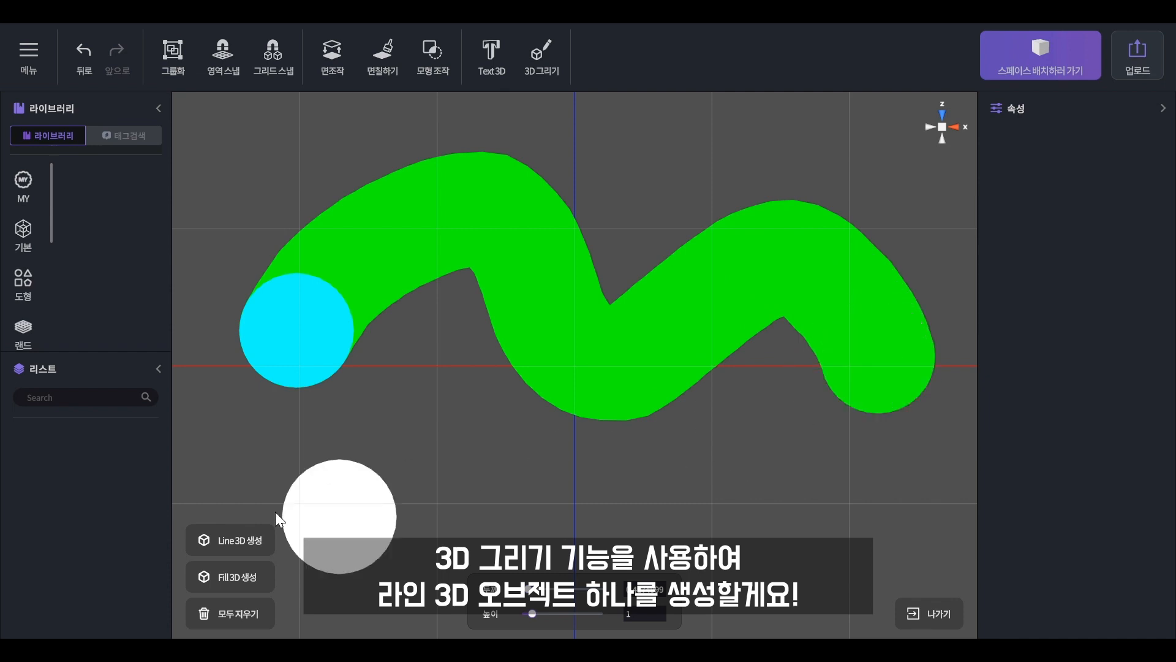
left_click(233, 542)
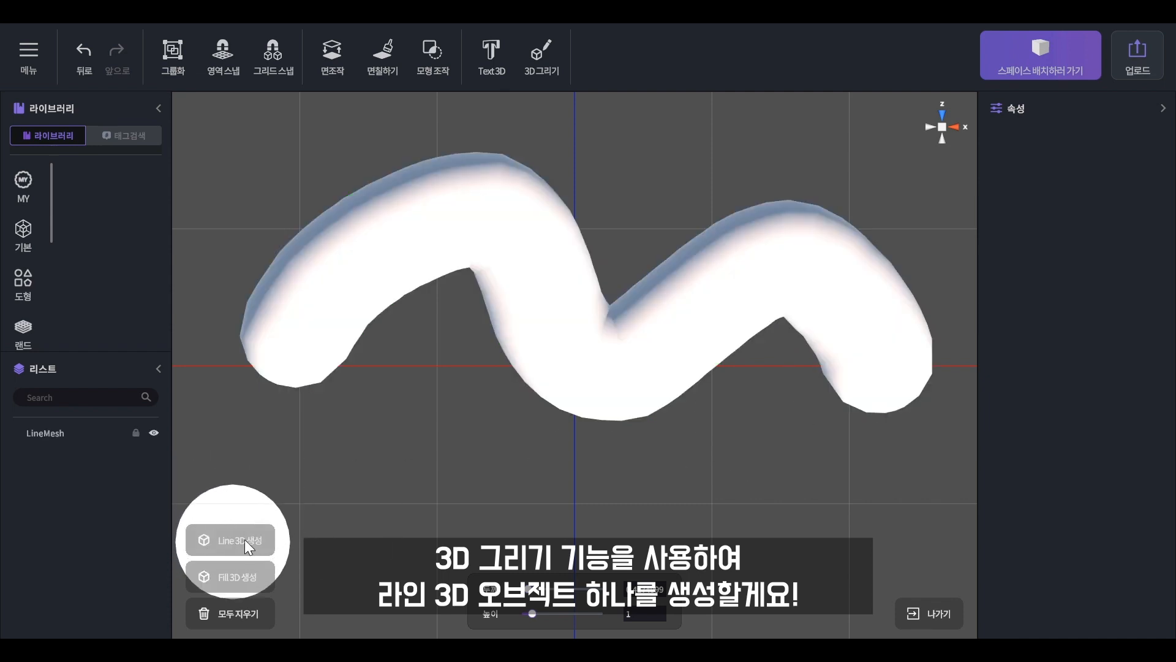
left_click(927, 611)
Open the line mesh for face painting and choose the star-shaped brush in red.
left_click(709, 388)
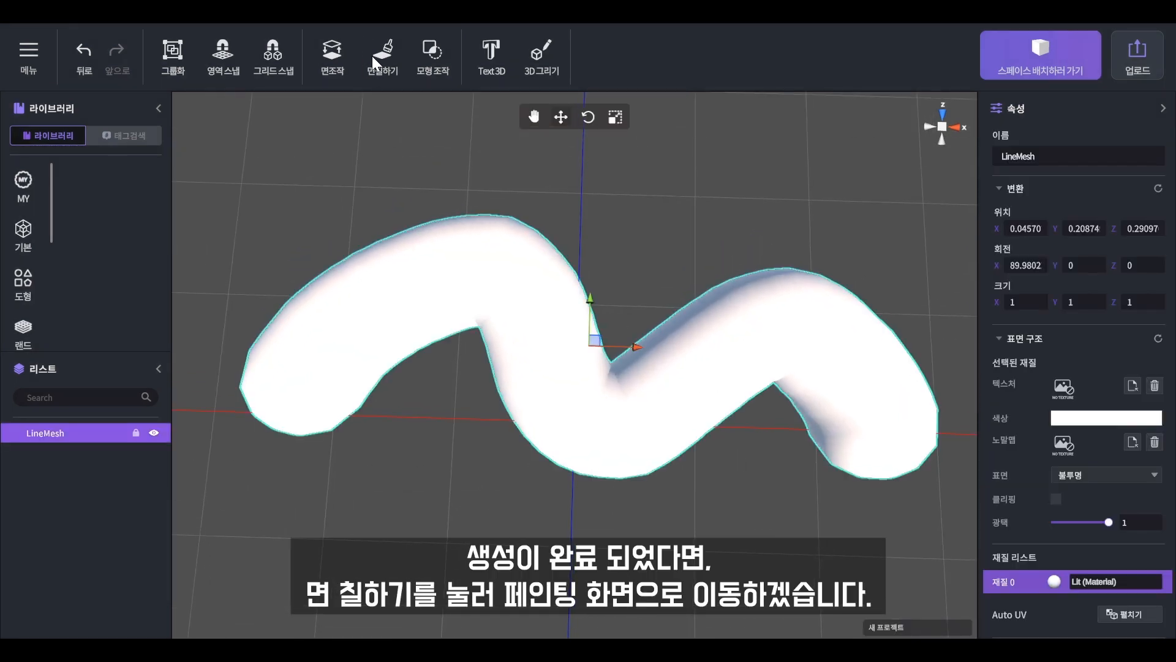
left_click(376, 57)
left_click(540, 382)
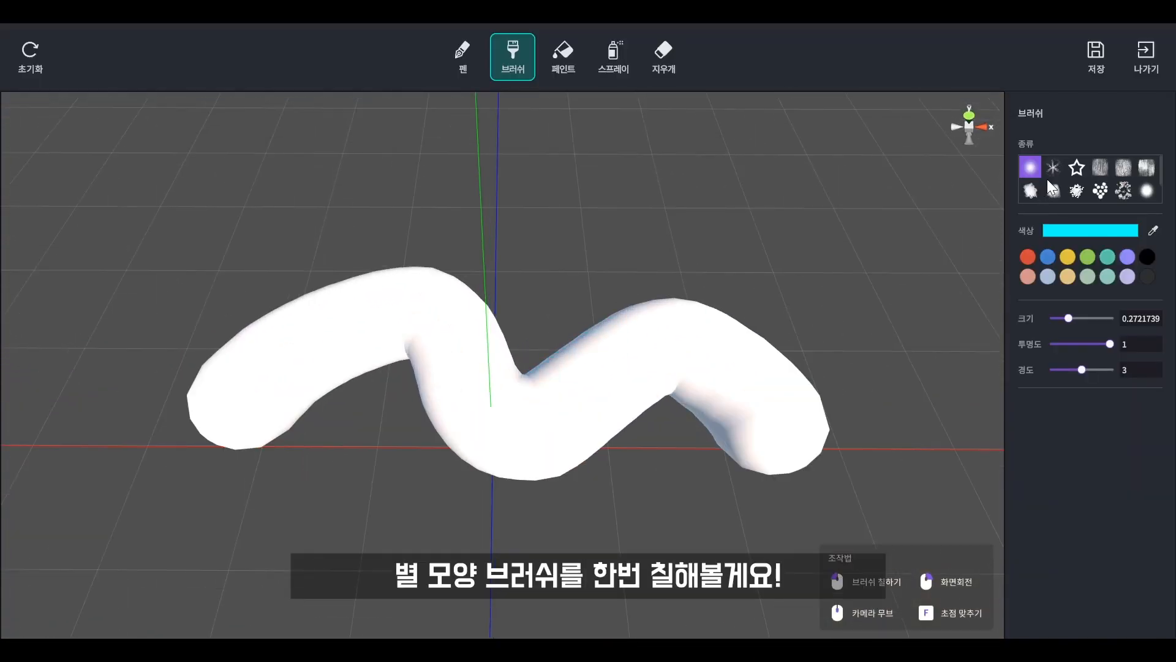
left_click(1088, 170)
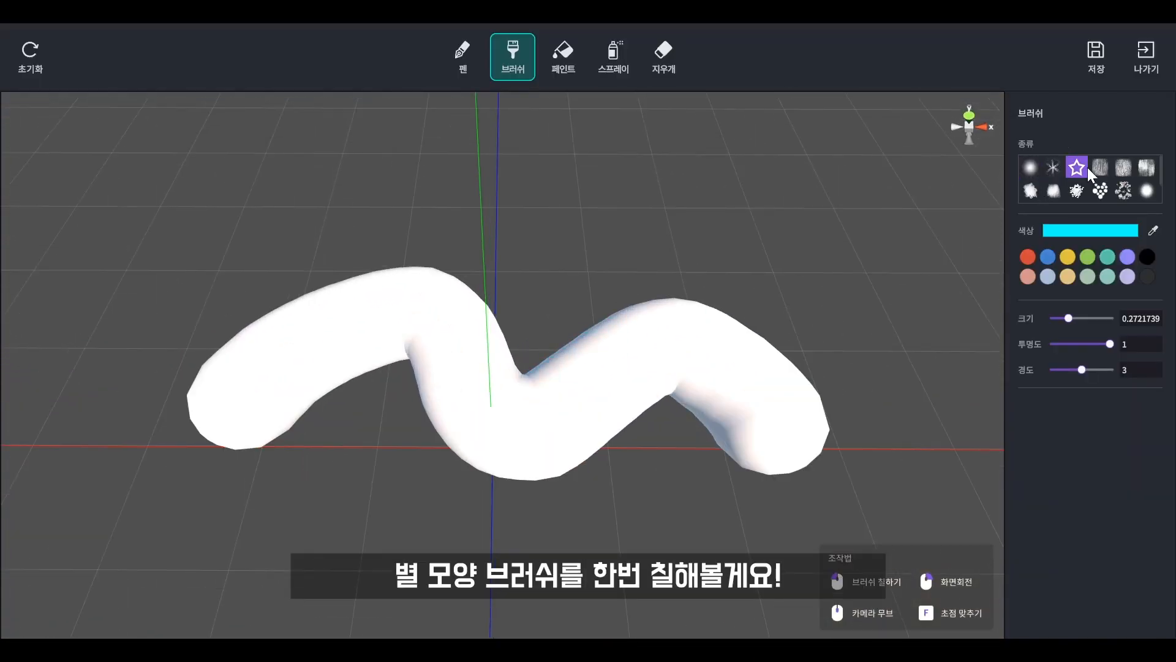
left_click(1025, 255)
Try stamping red stars along the line mesh, reducing the brush size to about 0.11, and leave painting without saving.
left_click(632, 352)
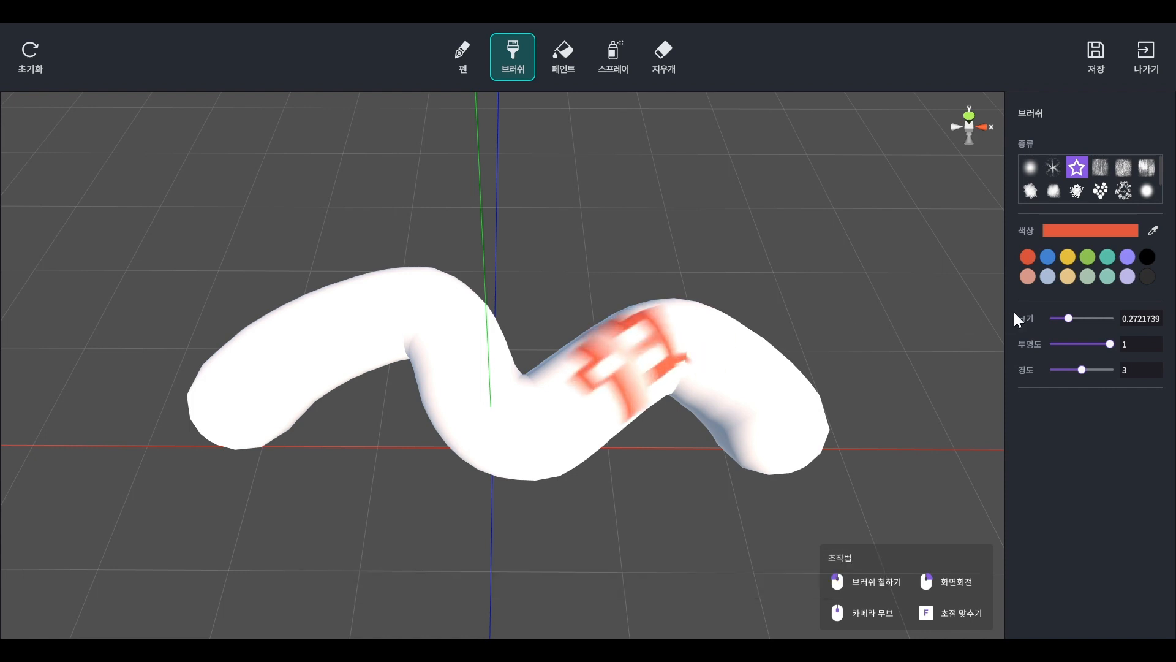
left_click_drag(1069, 318, 1060, 318)
mouse_move(487, 370)
left_mouse_down()
mouse_move(467, 398)
mouse_move(495, 418)
left_mouse_up()
left_click(492, 410)
left_click(400, 306)
left_click(277, 345)
left_click(766, 411)
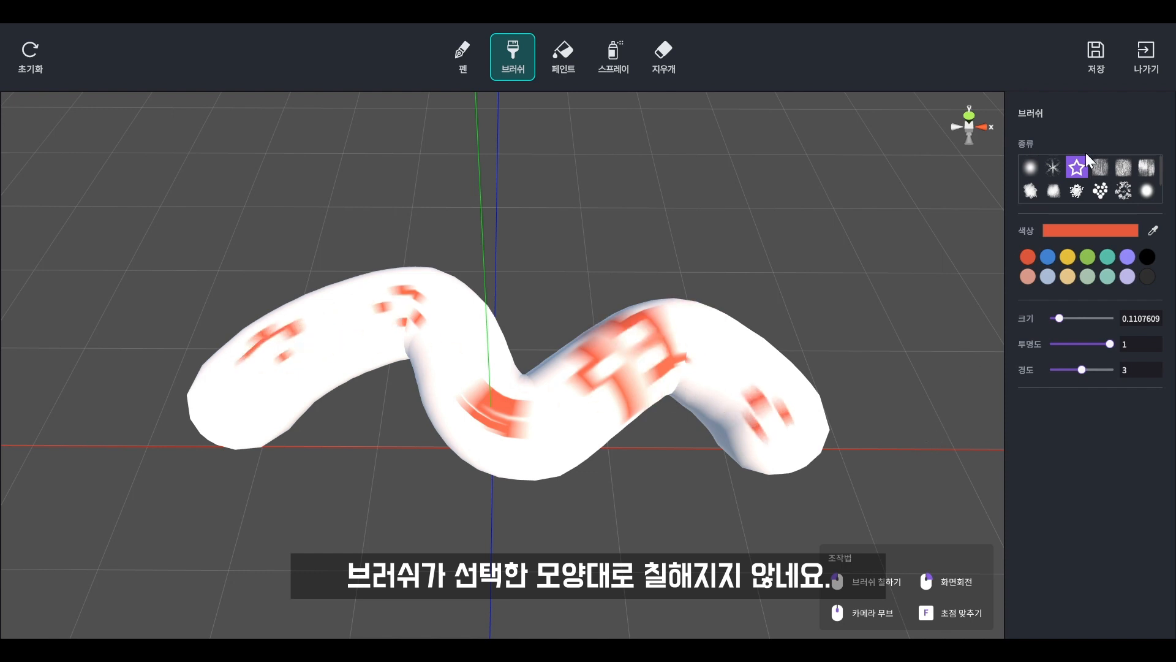
left_click(1152, 54)
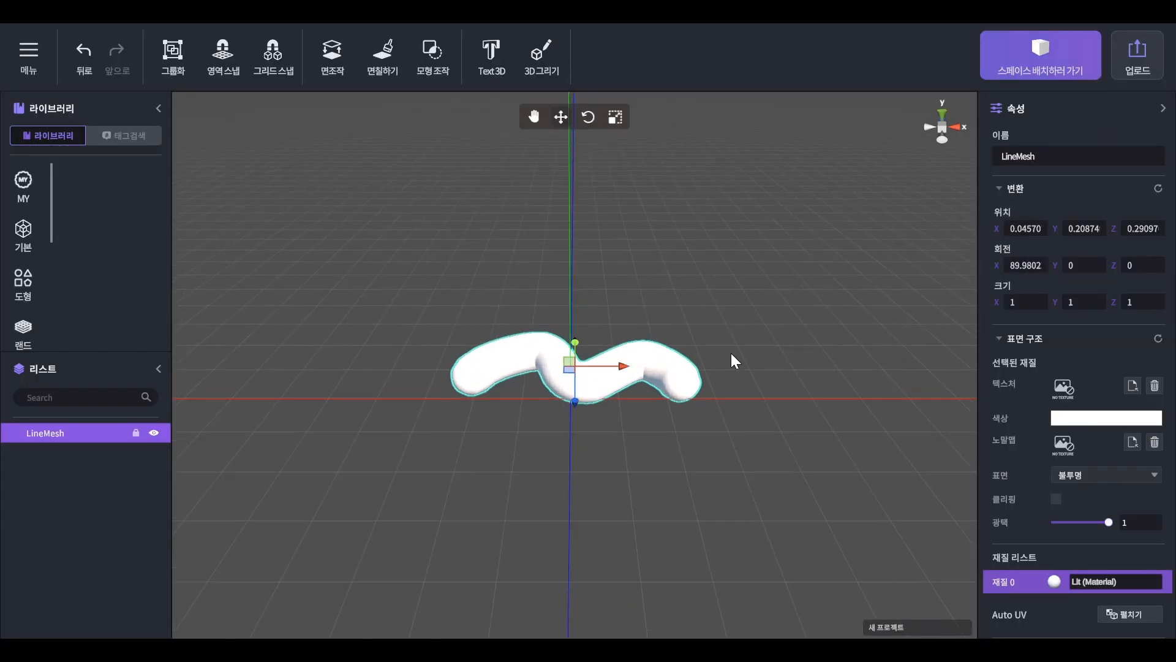
left_click(730, 354)
Unwrap the line mesh's UVs with Auto UV.
left_click(649, 377)
right_click_drag(751, 442, 692, 503)
middle_click_drag(639, 362, 616, 453)
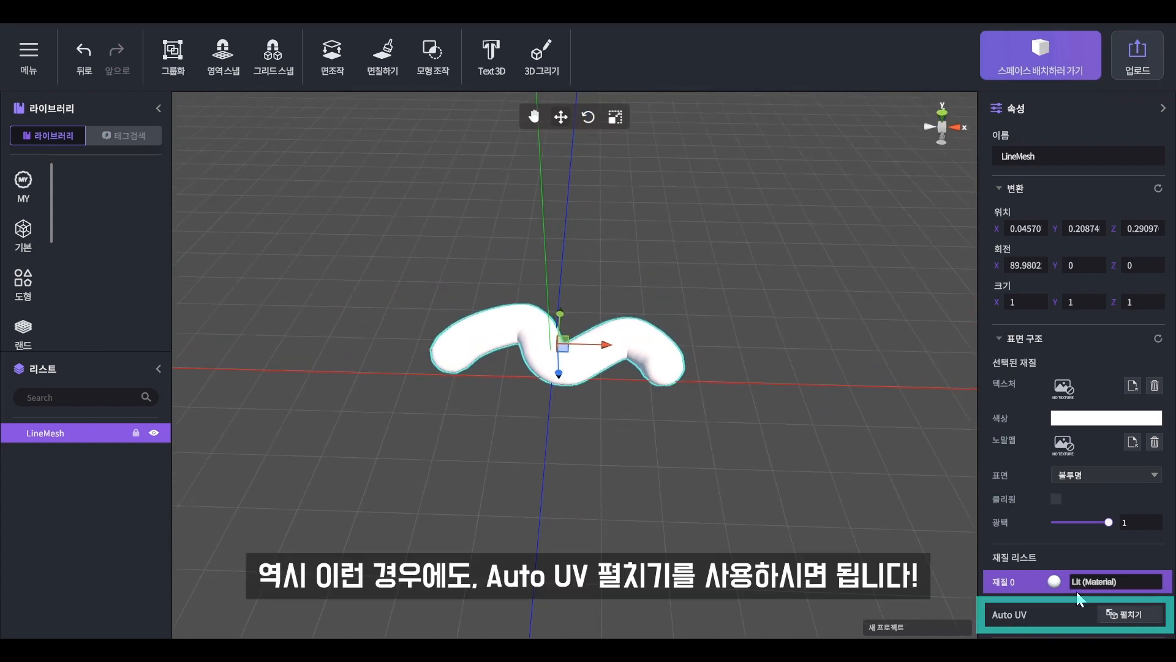
left_click(1115, 613)
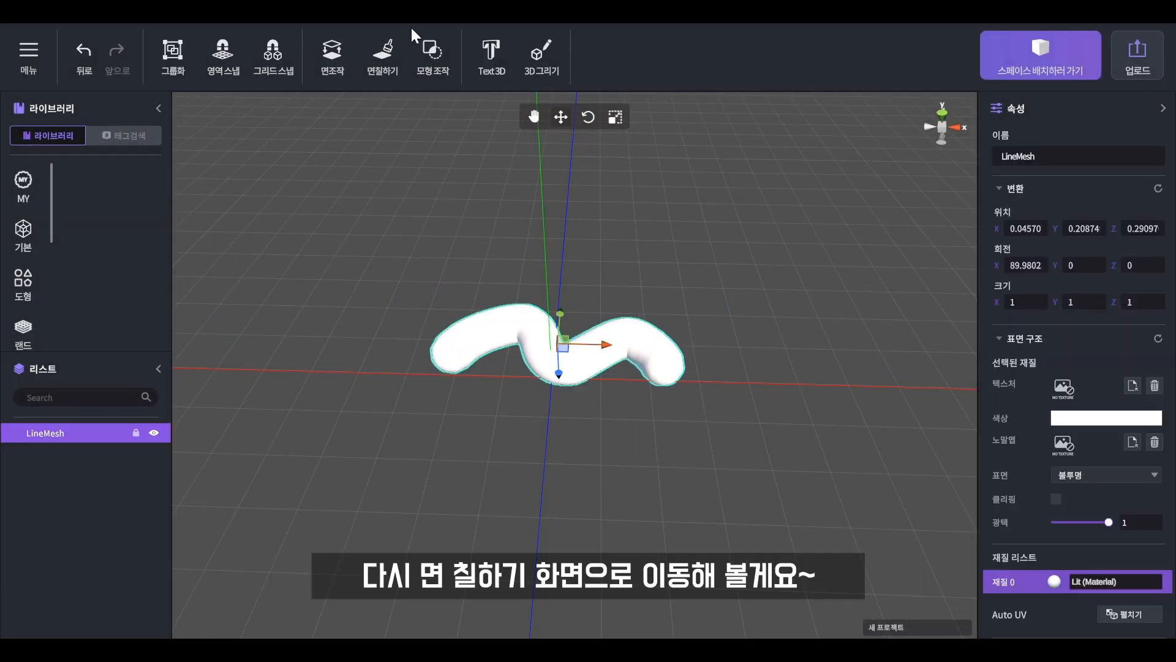
Reopen the line mesh for face painting and stamp three red stars along it with the star brush.
left_click(402, 52)
left_click(513, 370)
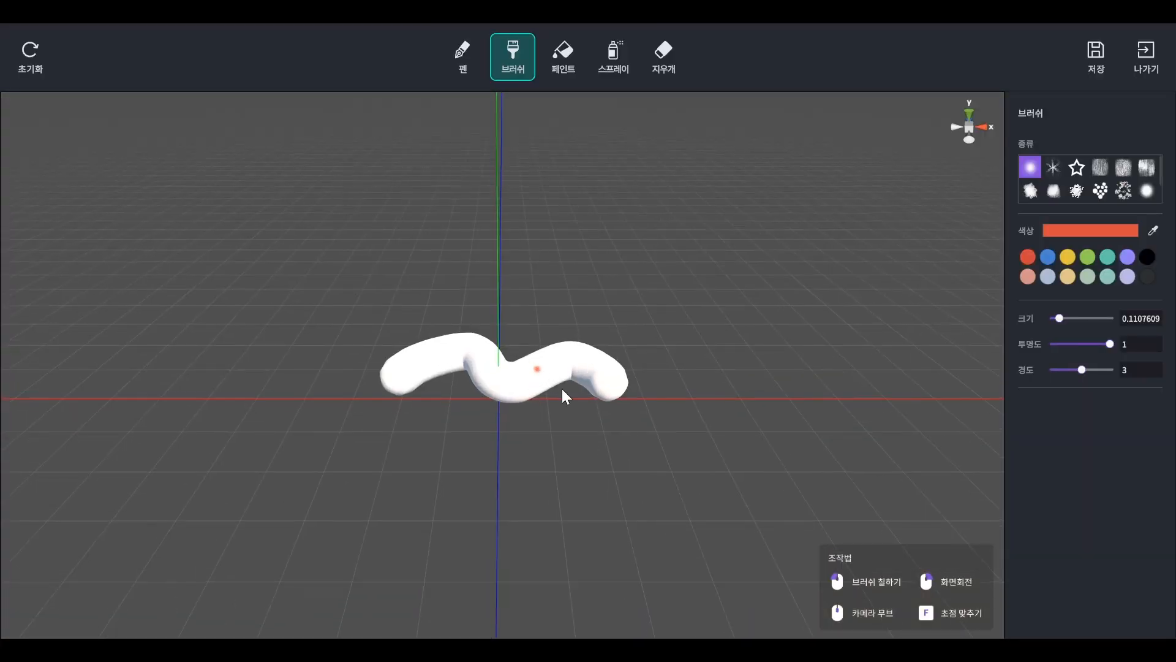
left_click(1077, 167)
left_click(620, 350)
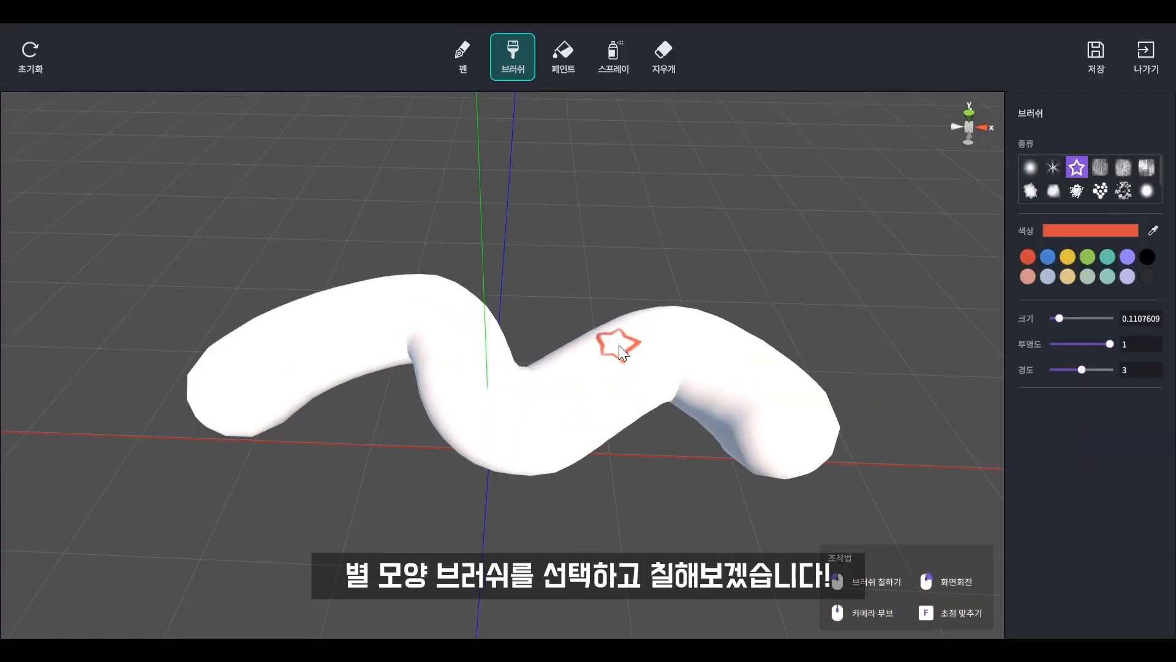
left_click(368, 326)
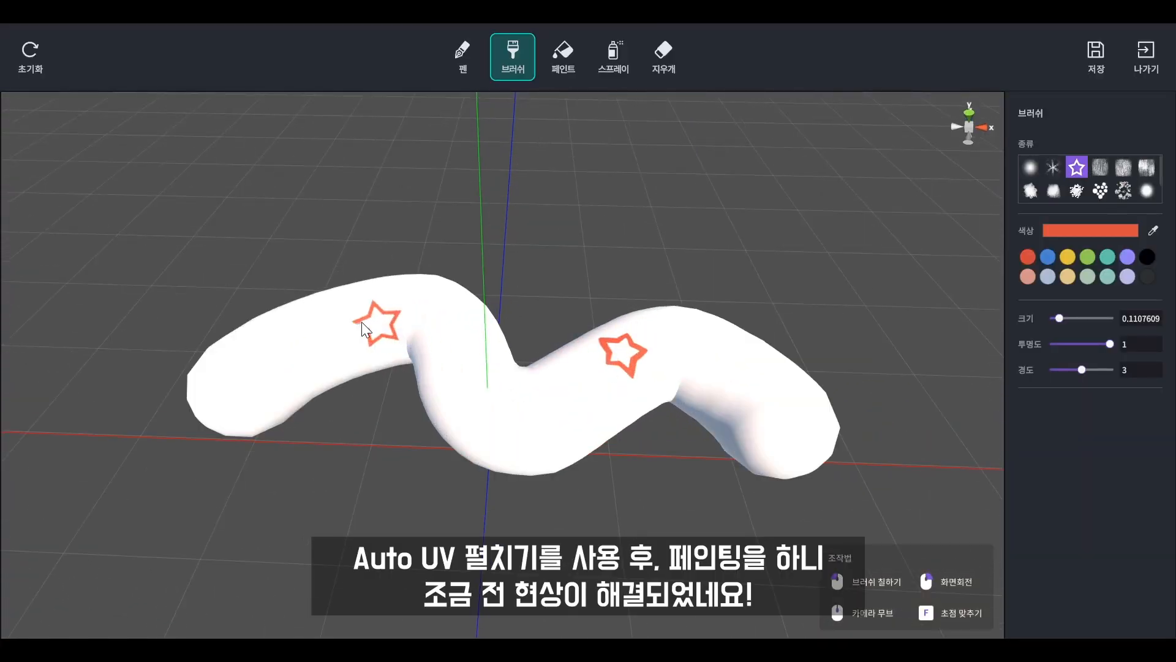
left_click(309, 324)
left_click(481, 405)
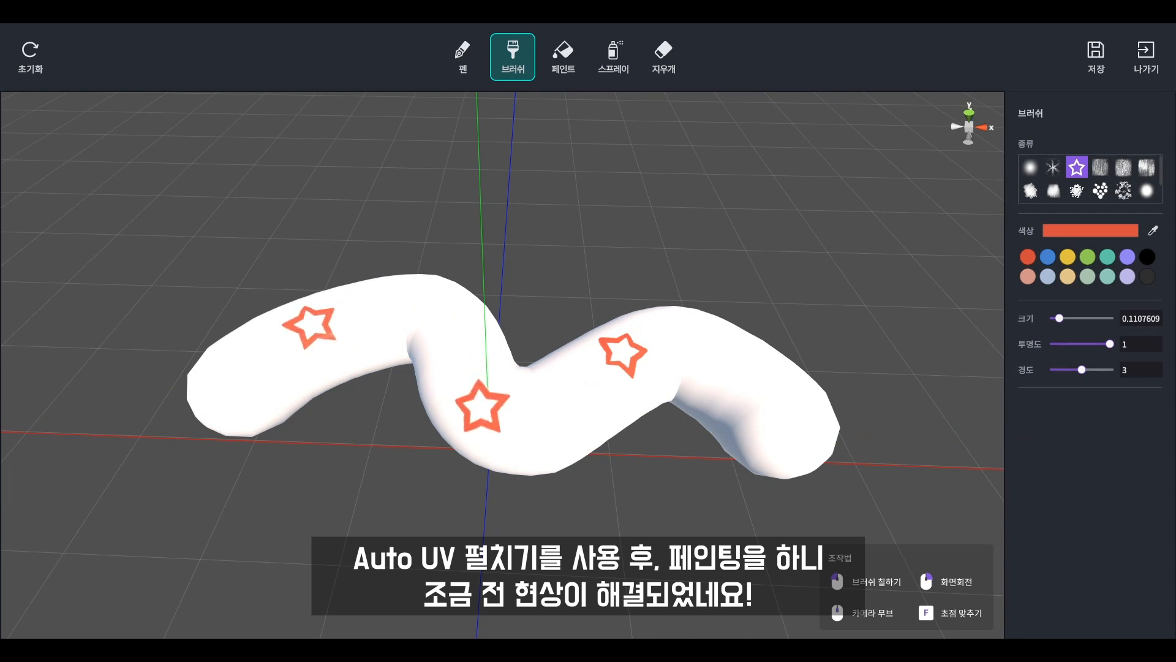
Save the star painting, return to the scene, and delete the painted line mesh.
left_click(1097, 54)
left_click(619, 376)
middle_click_drag(705, 373, 685, 490)
left_click(626, 364)
key("Delete")
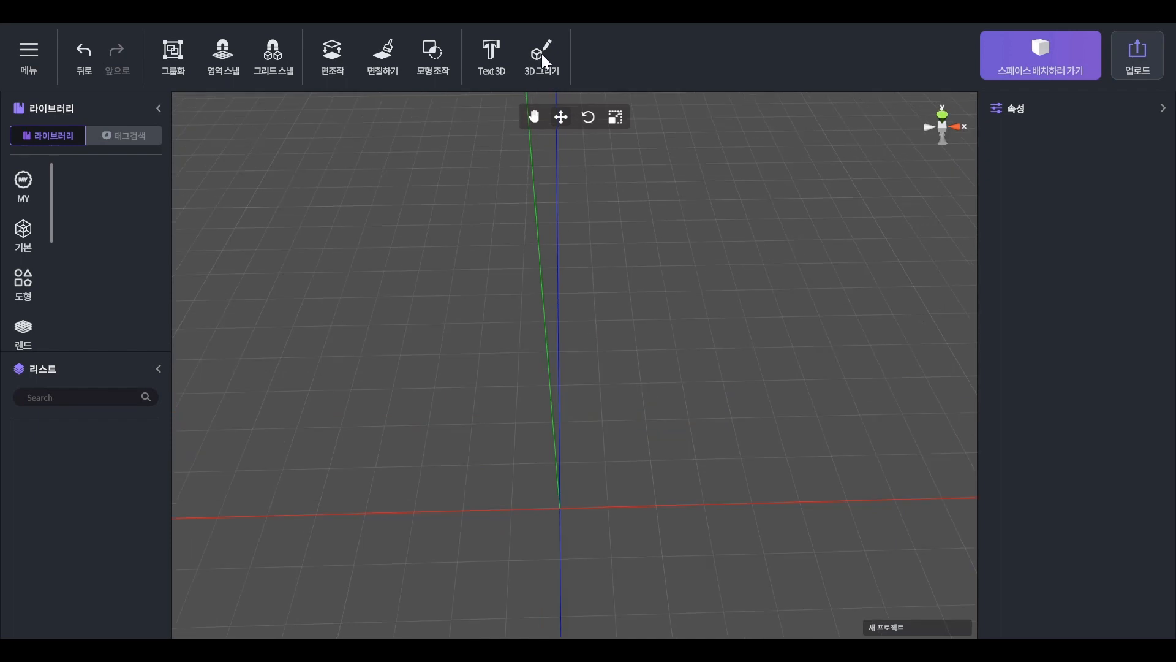
Create a Text 3D object reading "hello".
left_click(495, 53)
left_click(576, 337)
type("hello")
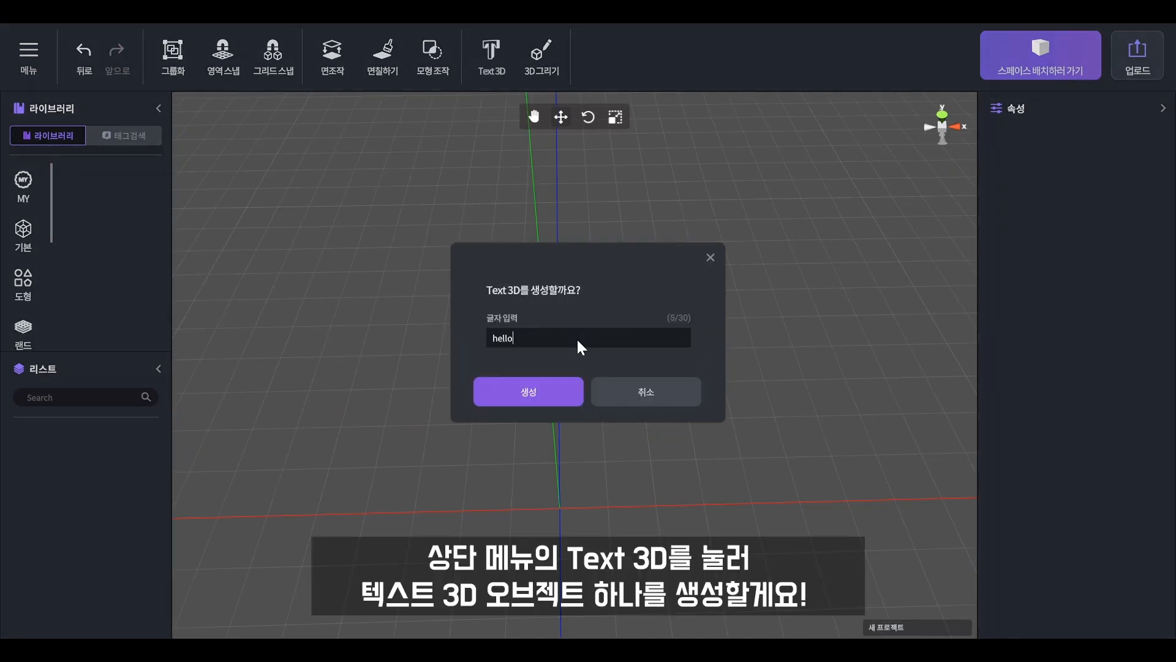
left_click(550, 386)
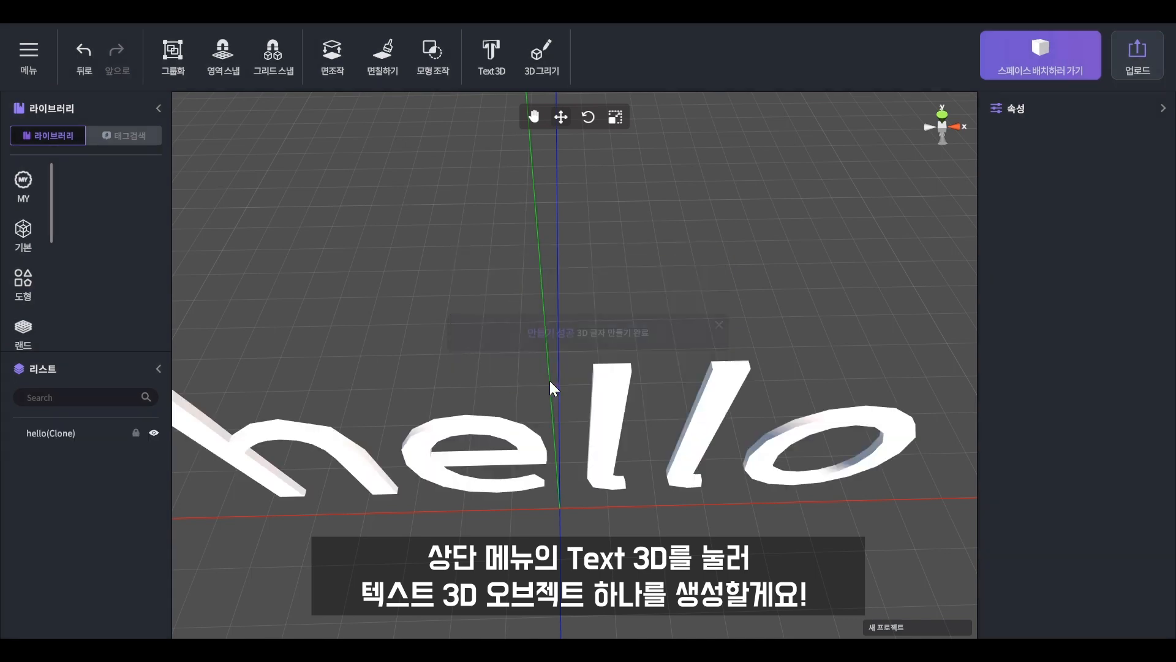
Select the "hello" 3D text and open it for face painting.
scroll(718, 475, "down", 2)
middle_click_drag(705, 517, 684, 429)
right_click_drag(684, 429, 657, 463)
middle_click_drag(657, 463, 691, 335)
scroll(722, 343, "up", 2)
left_click(726, 352)
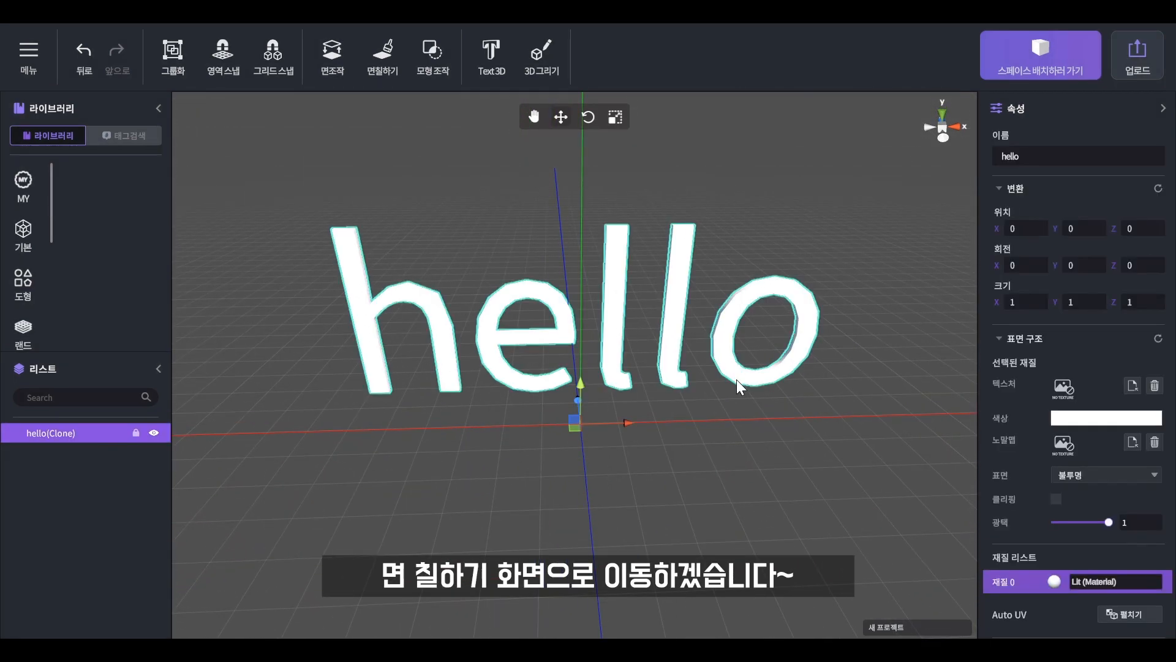
left_click(382, 57)
left_click(539, 377)
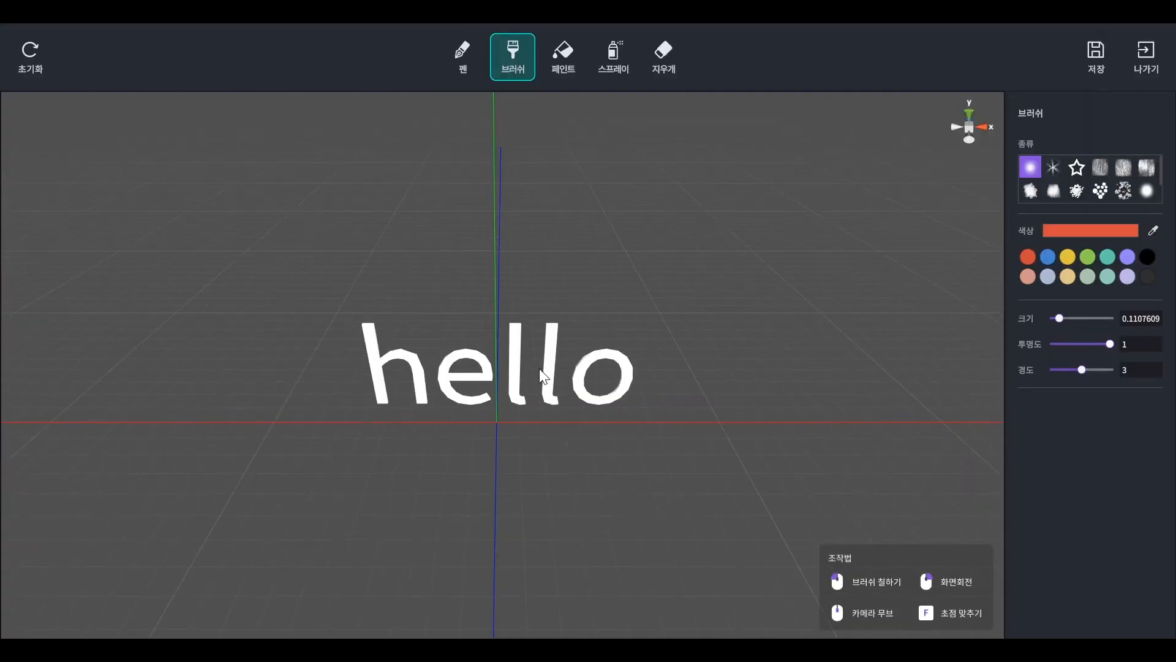
Try to paint the second "l" of "hello" purple with the soft round brush.
scroll(539, 369, "up", 5)
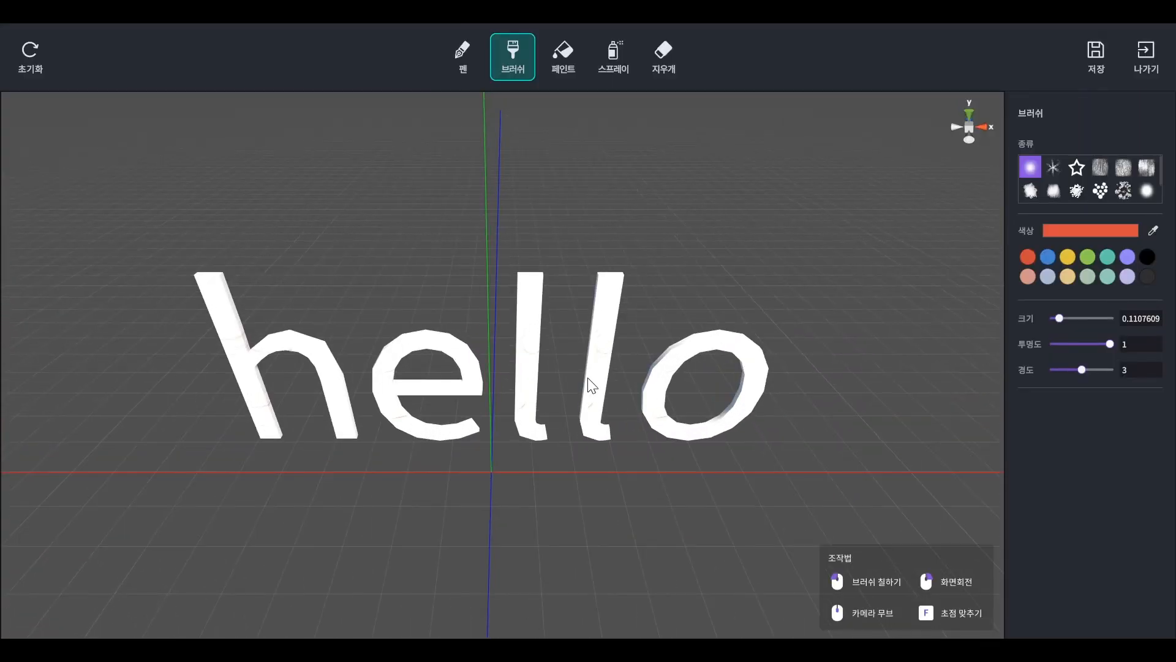
scroll(601, 377, "up", 3)
left_click(1068, 258)
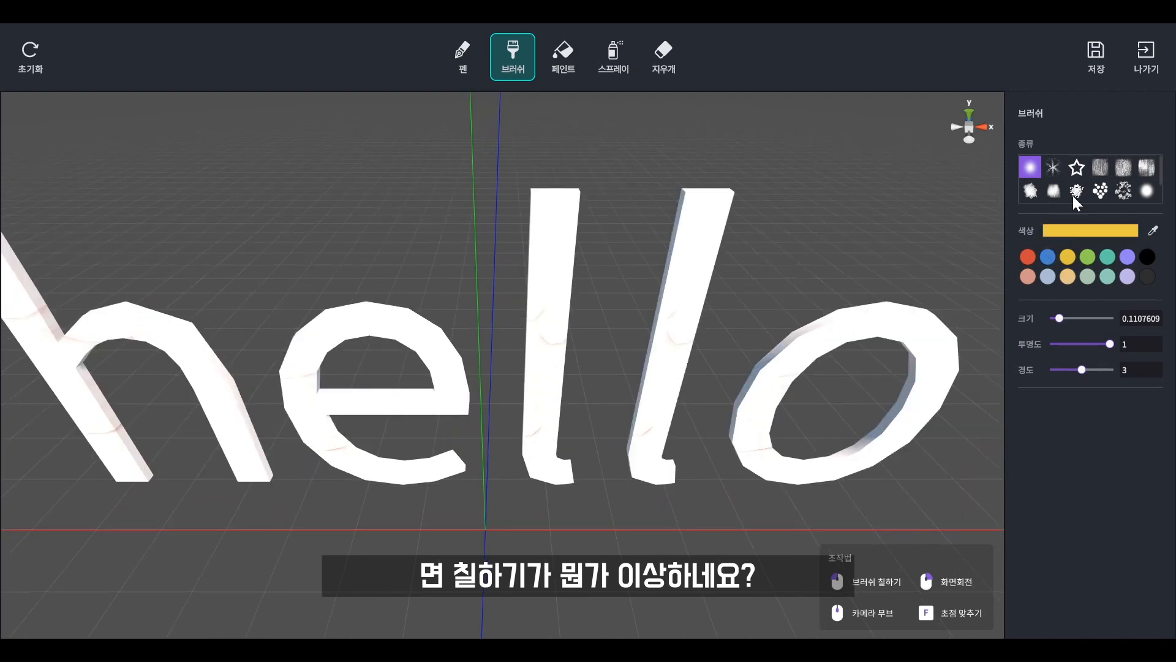
left_click(1077, 168)
left_click(1031, 167)
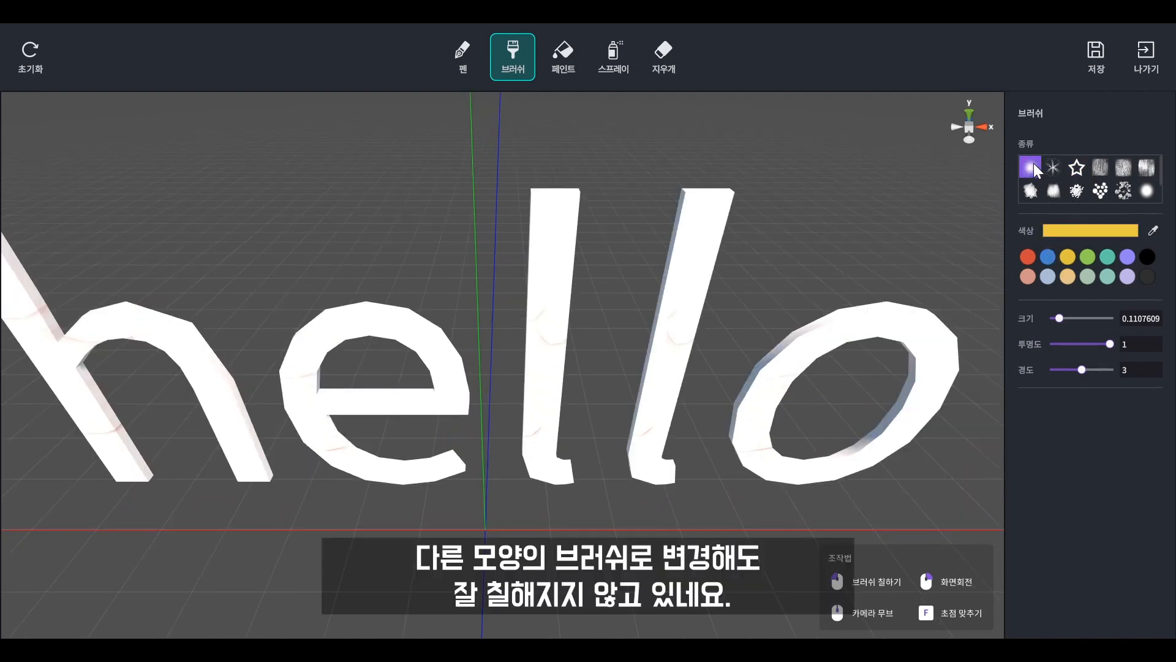
left_click(1128, 257)
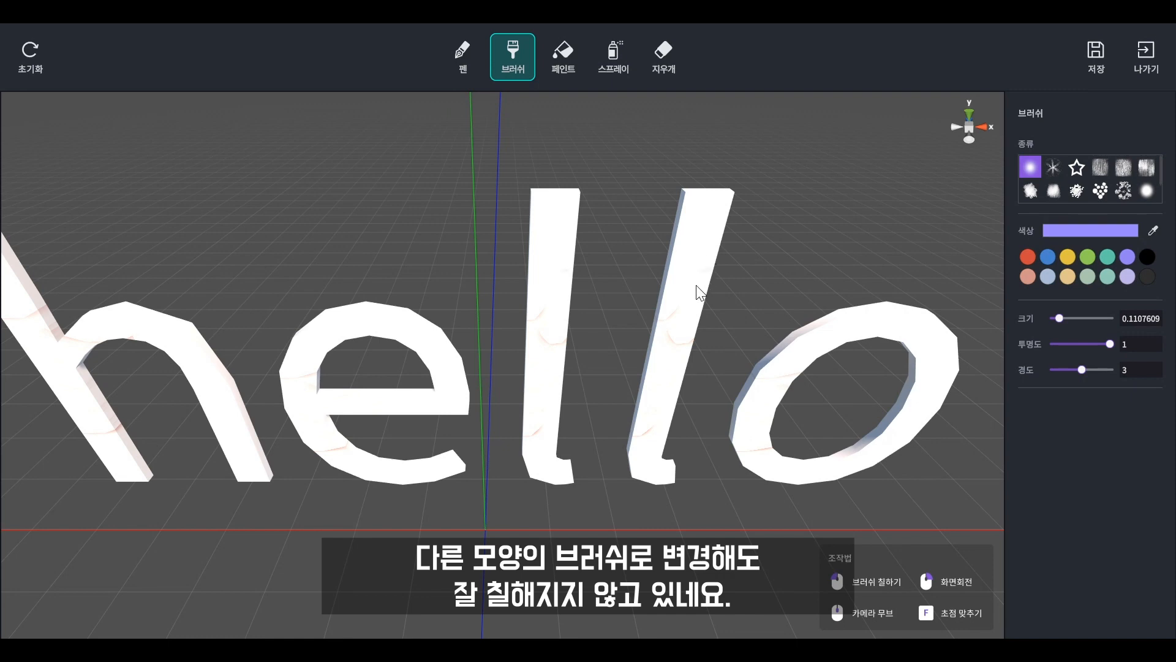
left_click_drag(695, 250, 692, 247)
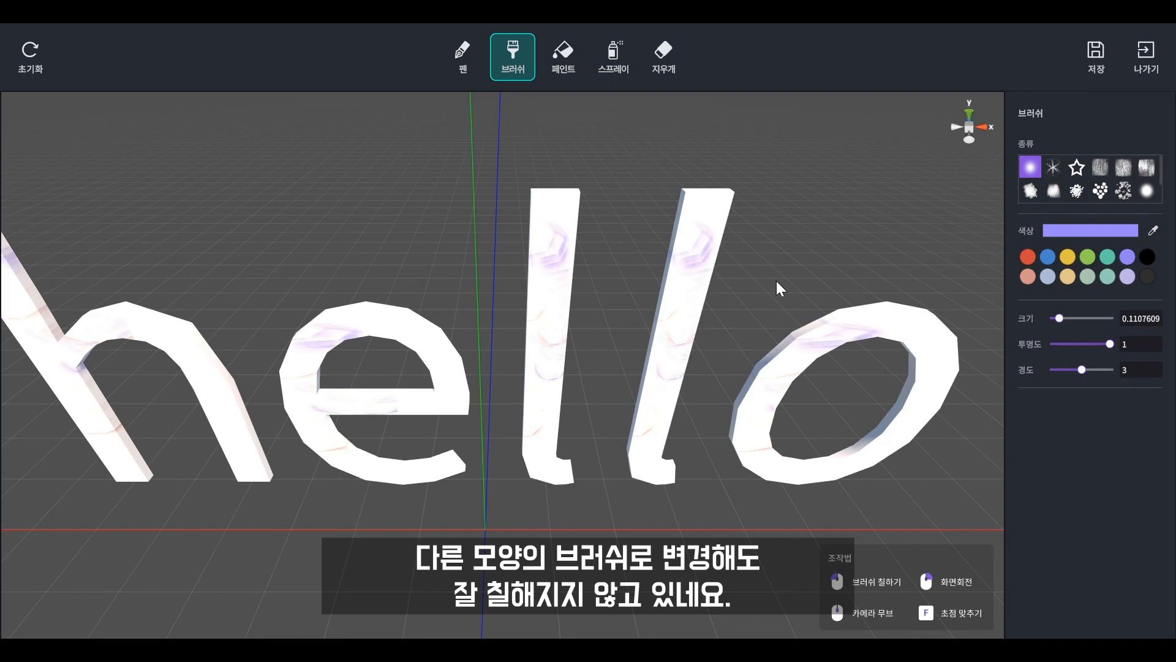
Try to paint the "o" purple with the solid round brush, and leave face painting without saving.
scroll(1059, 192, "down", 3)
left_click(1076, 169)
mouse_move(811, 365)
left_mouse_down()
mouse_move(885, 322)
mouse_move(925, 392)
mouse_move(778, 476)
mouse_move(740, 429)
left_mouse_up()
scroll(334, 376, "down", 3)
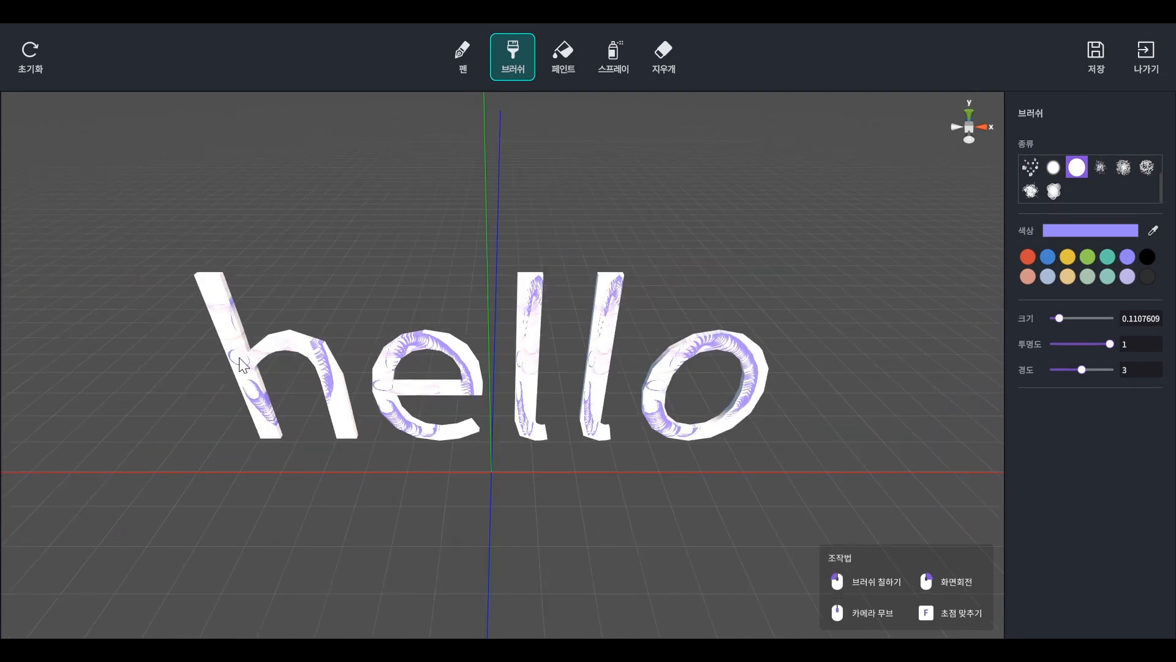
scroll(925, 358, "up", 3)
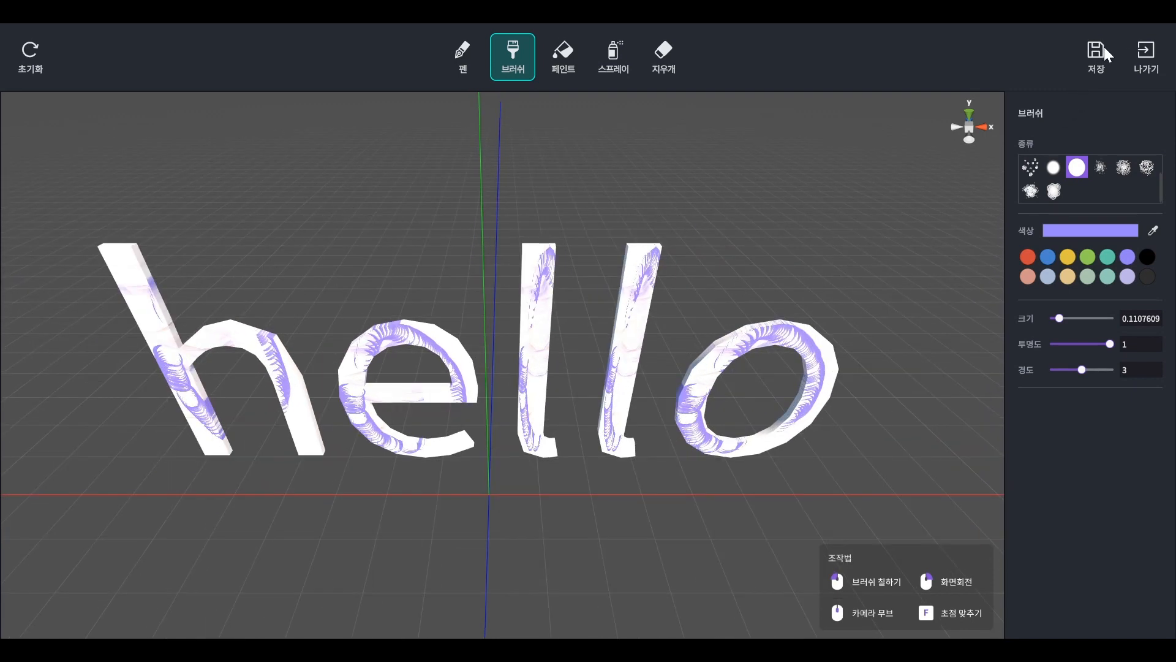
left_click(1146, 52)
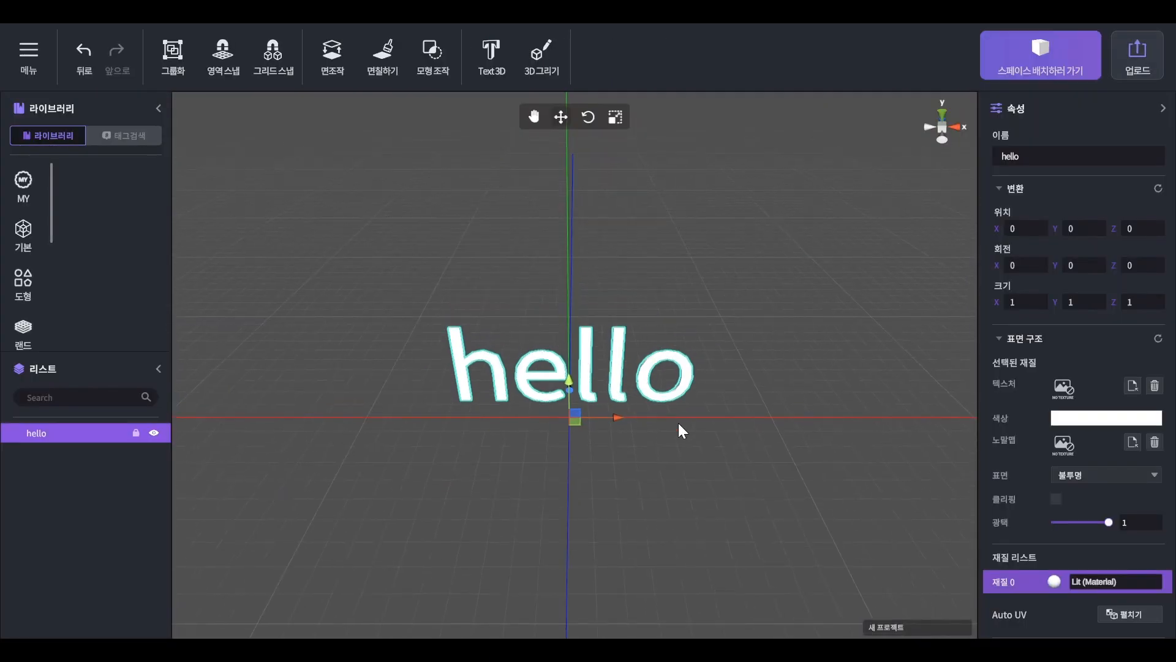
Unwrap the "hello" text with Auto UV and reopen it for face painting.
left_click(674, 392)
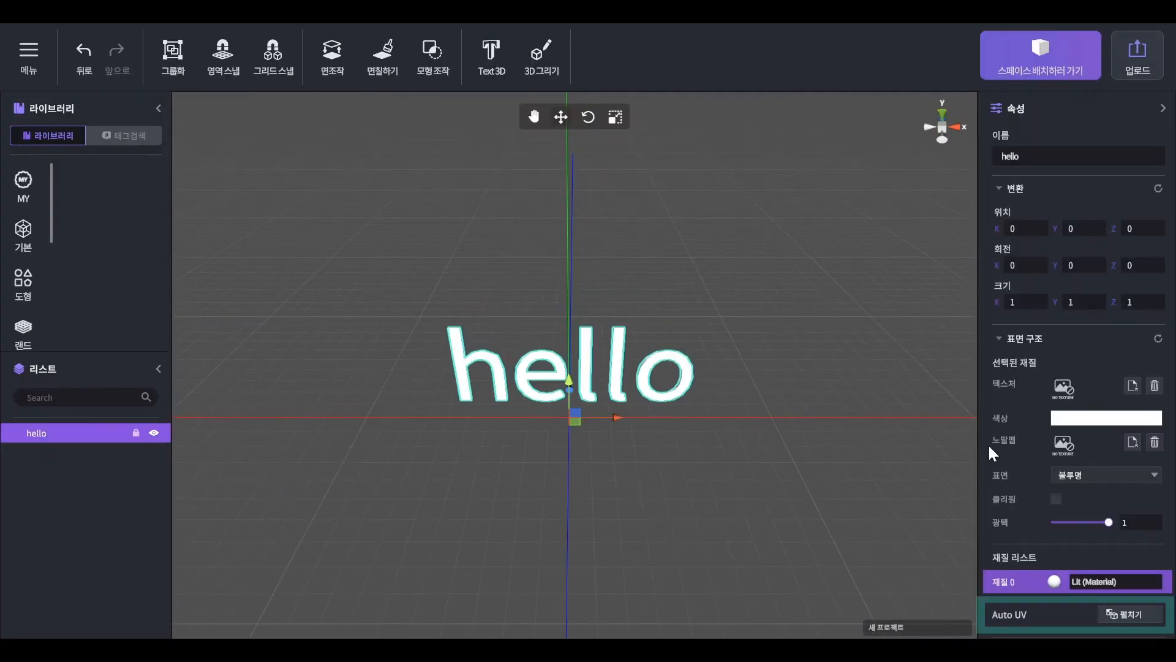
left_click(1110, 613)
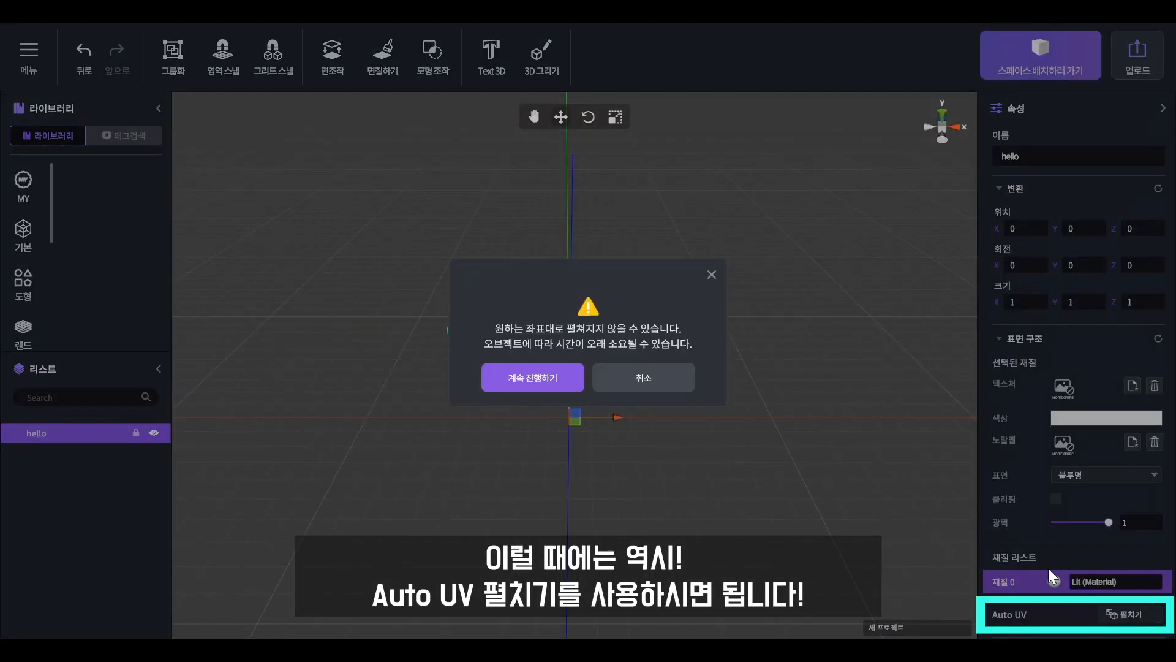
left_click(556, 376)
left_click(393, 50)
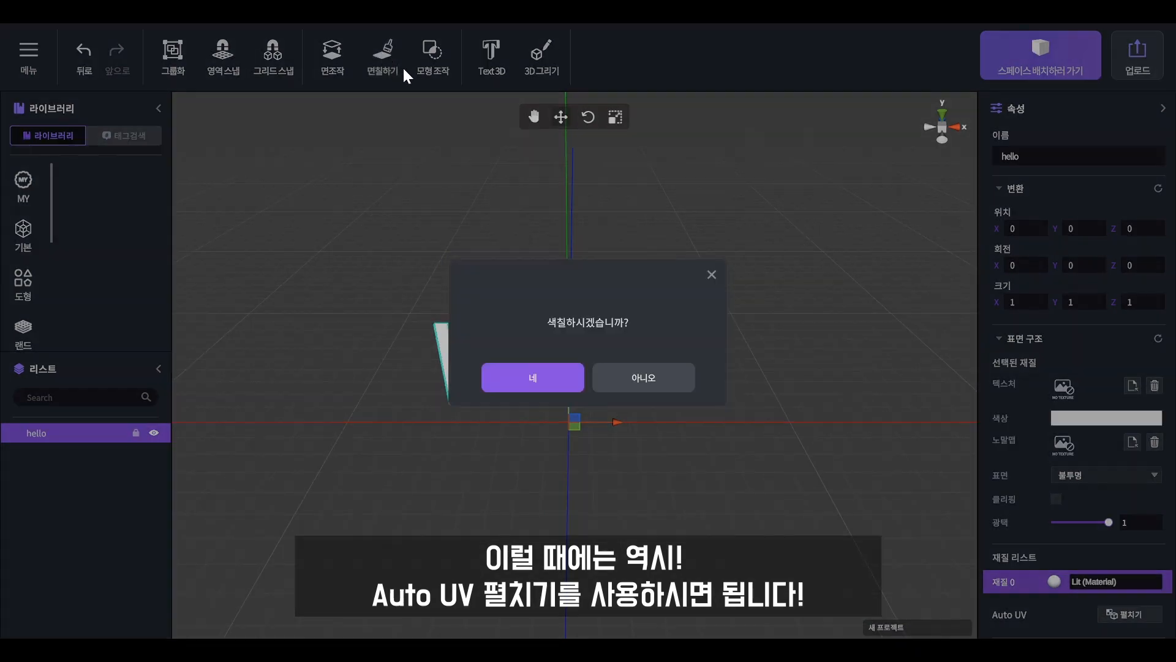
left_click(564, 372)
Paint the "o" of "hello" purple with the solid round brush.
scroll(510, 371, "up", 2)
scroll(1088, 195, "down", 1)
left_click(1086, 192)
mouse_move(711, 350)
left_mouse_down()
mouse_move(696, 408)
mouse_move(651, 424)
mouse_move(709, 416)
left_mouse_up()
mouse_move(637, 420)
left_mouse_down()
mouse_move(682, 342)
mouse_move(652, 353)
mouse_move(717, 349)
mouse_move(677, 352)
mouse_move(614, 402)
mouse_move(633, 413)
left_mouse_up()
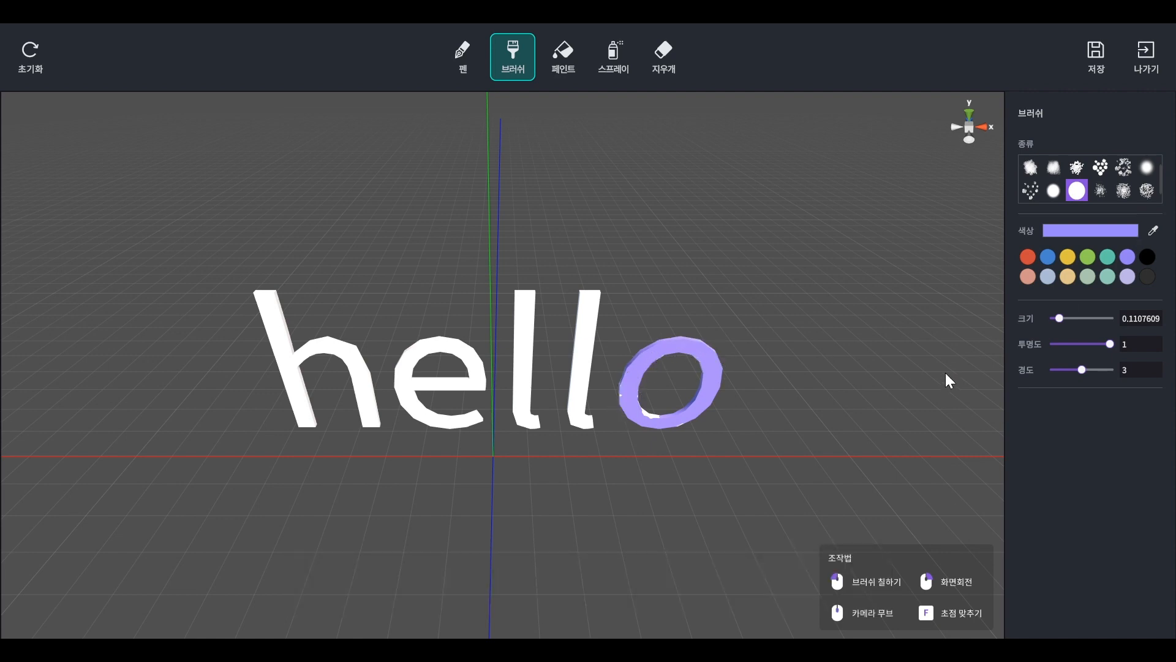
Paint the second "l" of "hello" yellow with the same solid brush.
scroll(931, 353, "down", 2)
left_click(1068, 257)
mouse_move(572, 342)
left_mouse_down()
mouse_move(591, 307)
mouse_move(576, 325)
mouse_move(573, 414)
mouse_move(608, 395)
left_mouse_up()
Save the text painting, return to the scene, and select the "hello" text.
left_click(1092, 56)
left_click(554, 383)
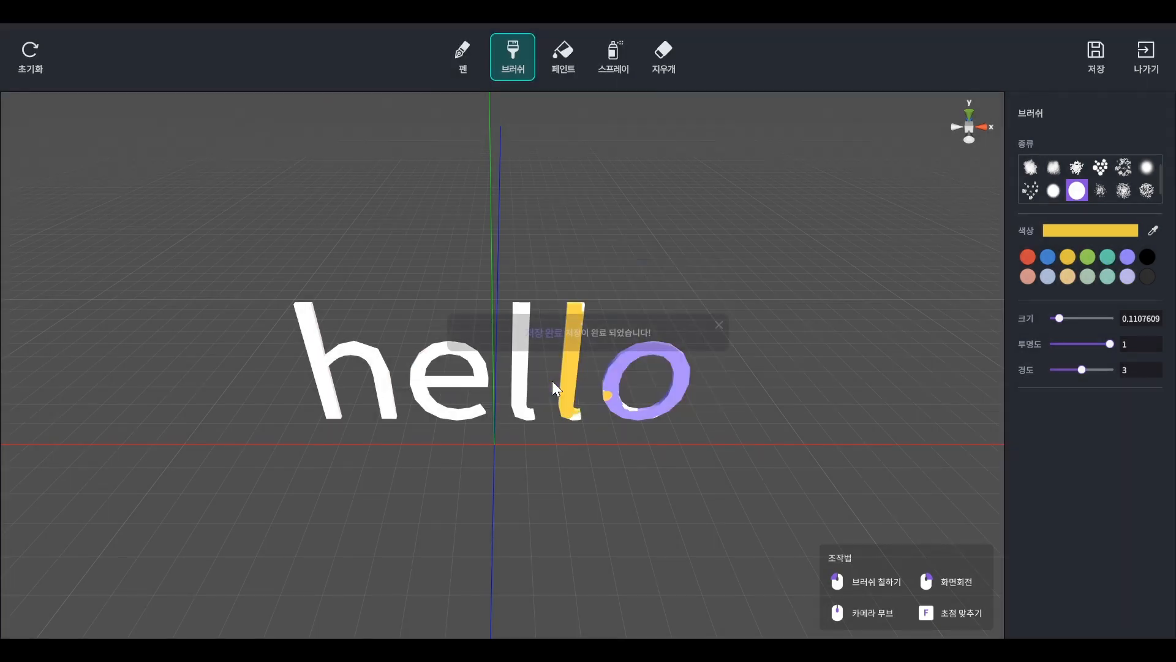
left_click(1148, 57)
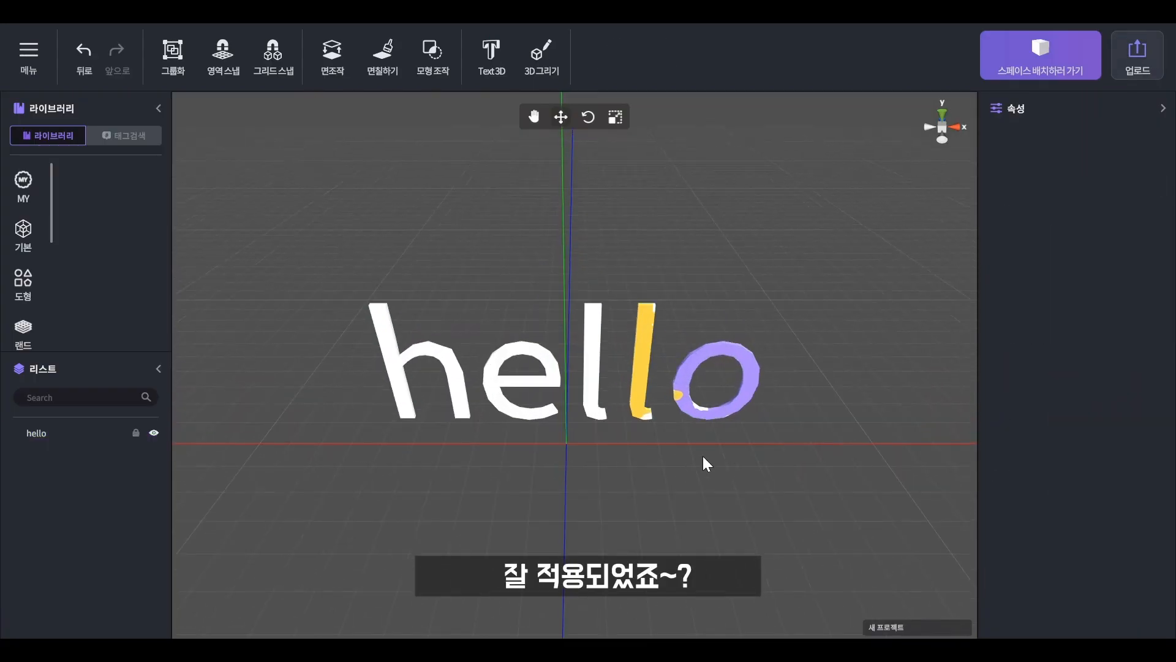
left_click(739, 397)
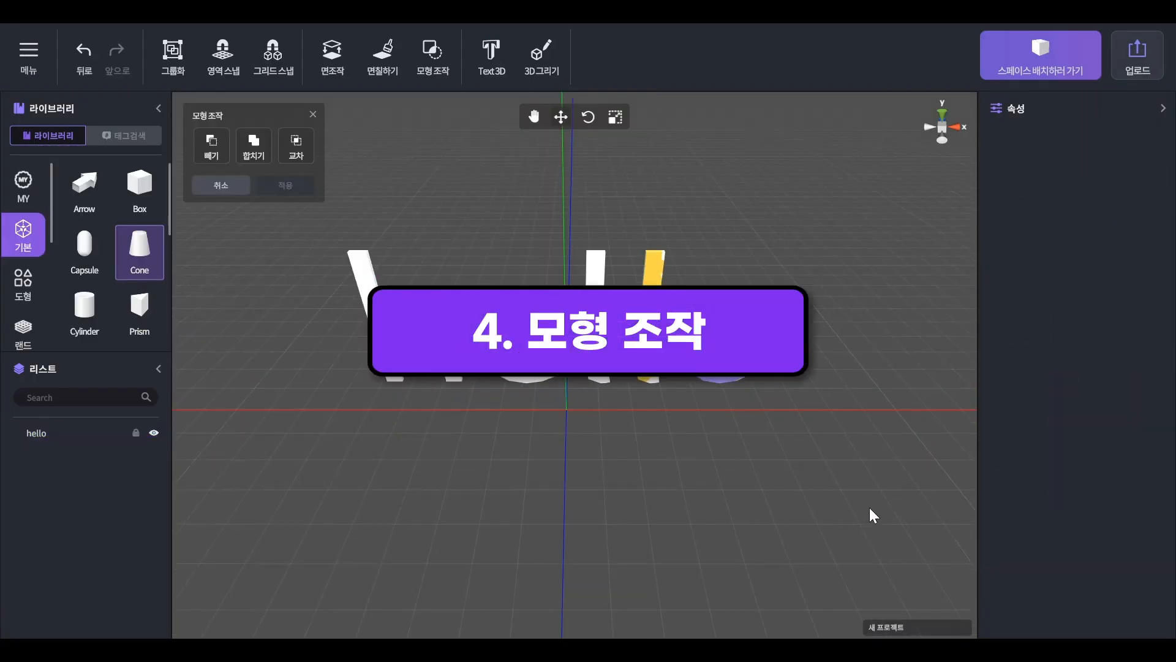
Add a Box and a Cone at the origin and raise the cone so its top protrudes above the box.
left_click(132, 196)
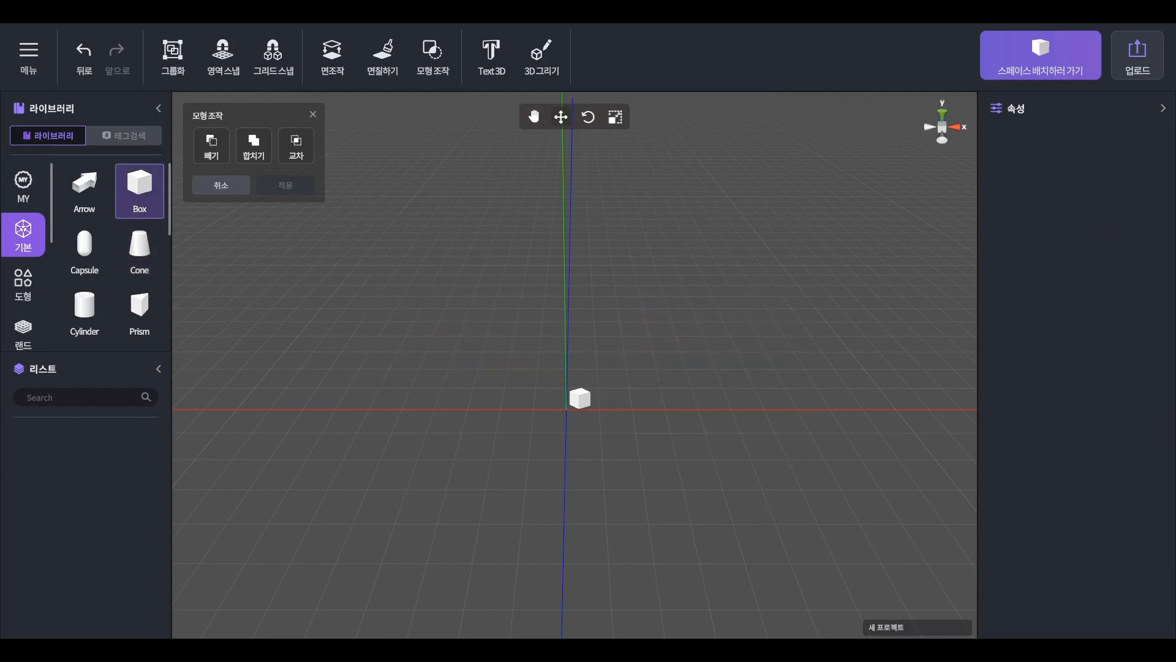
left_click_drag(140, 249, 526, 457)
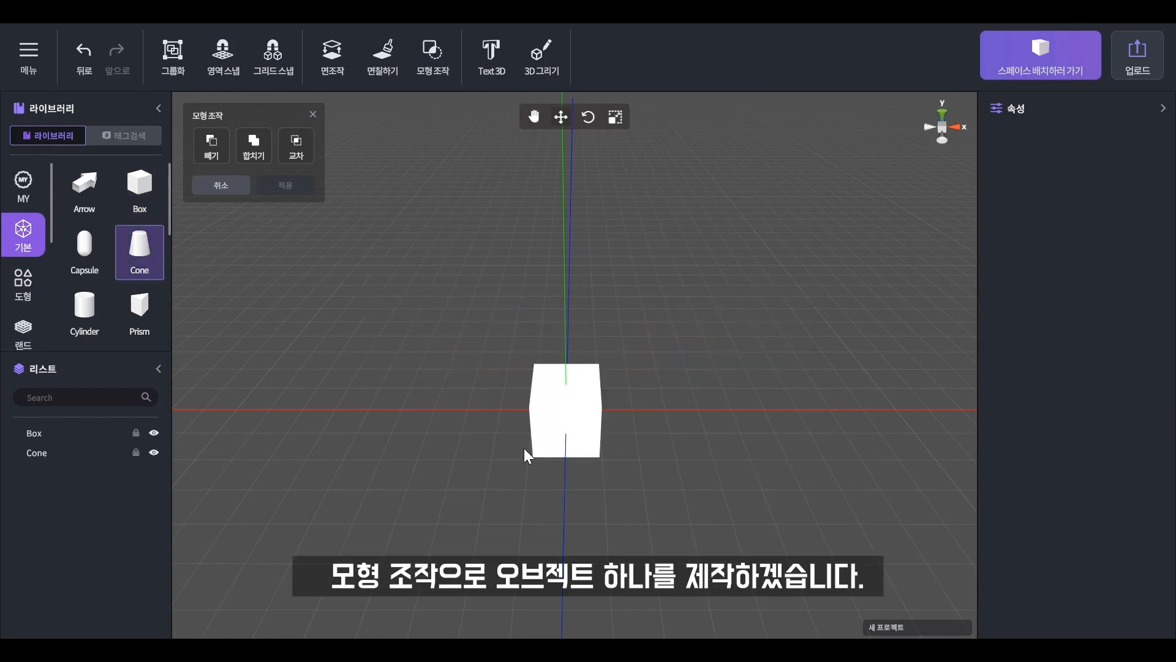
left_click(585, 412)
left_click_drag(562, 378, 565, 347)
Subtract the cone from the box with the shape-operation Subtract function.
left_click(208, 156)
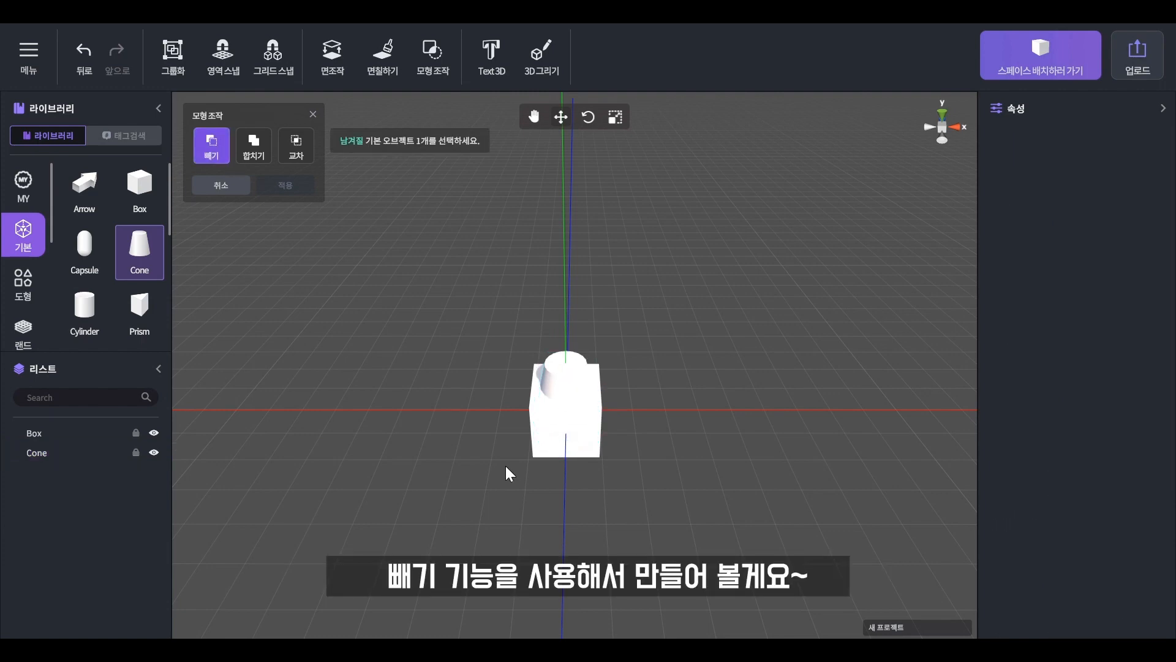
left_click(587, 451)
left_click(575, 366)
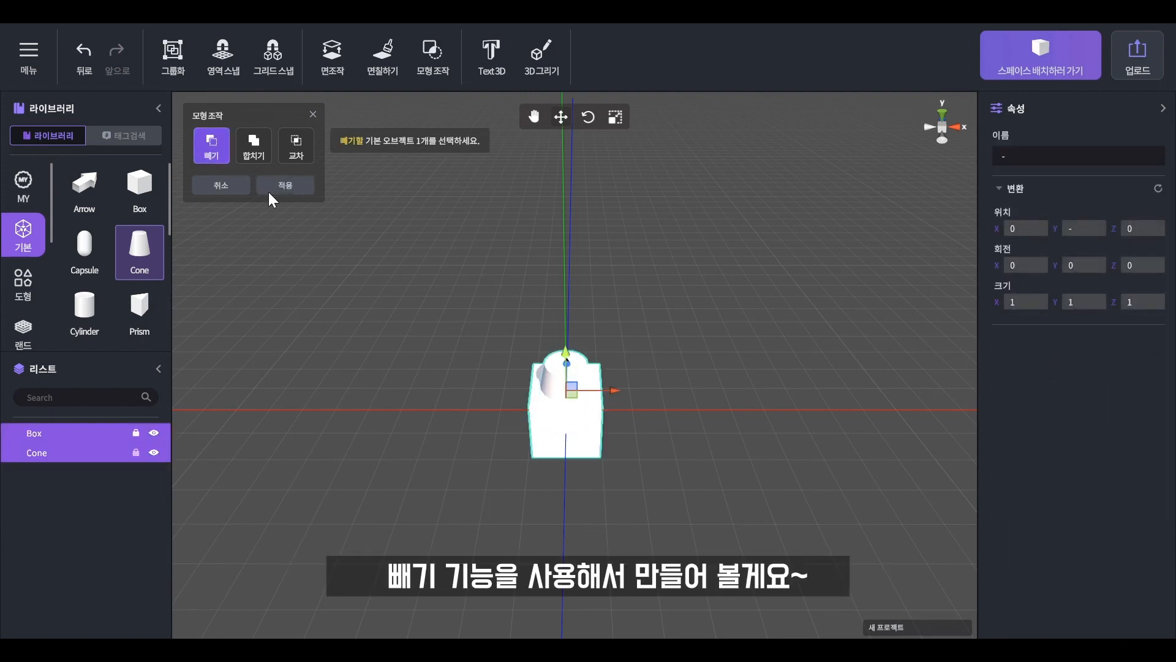
left_click(270, 191)
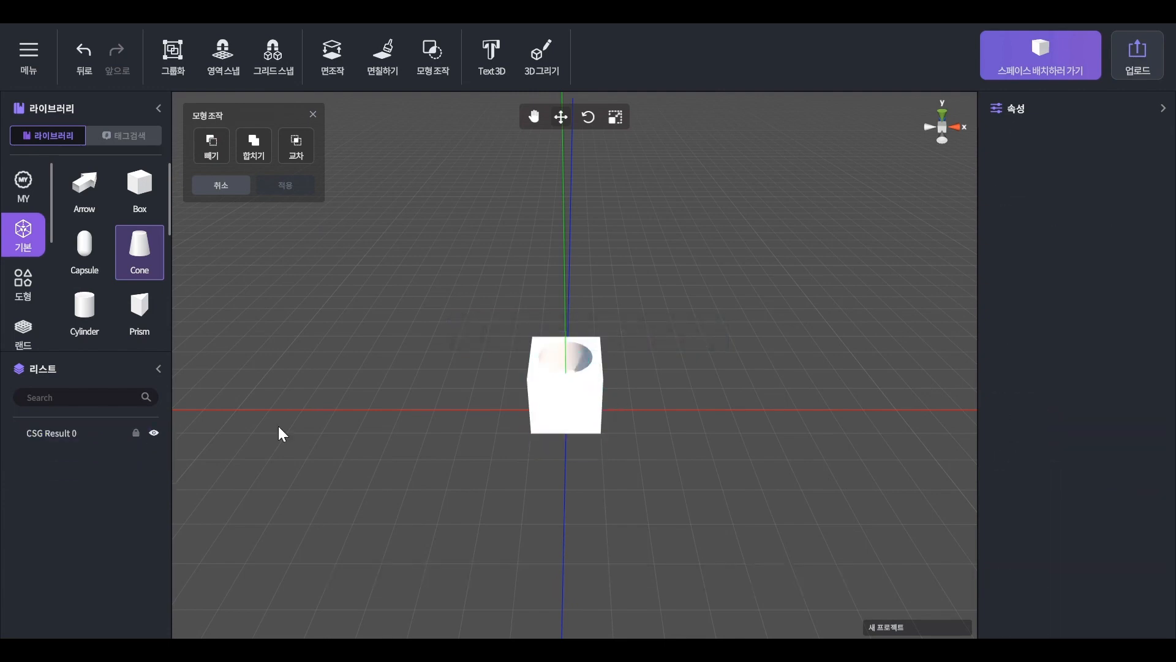
Select the hollowed box and open it for face painting.
left_click(559, 412)
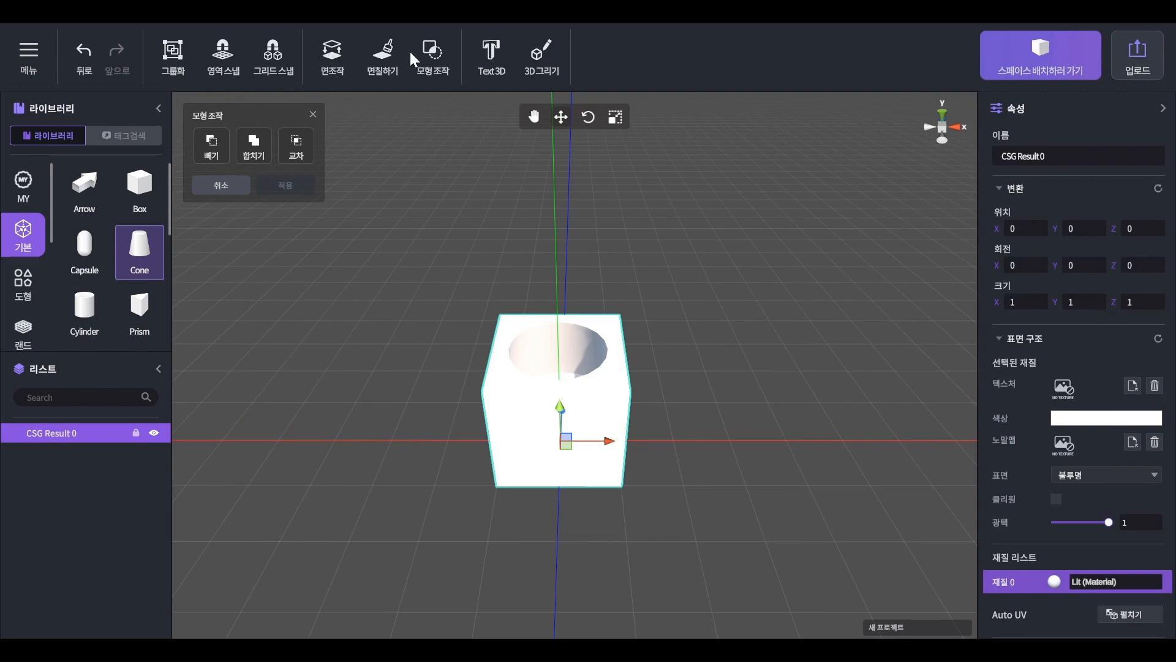
left_click(383, 54)
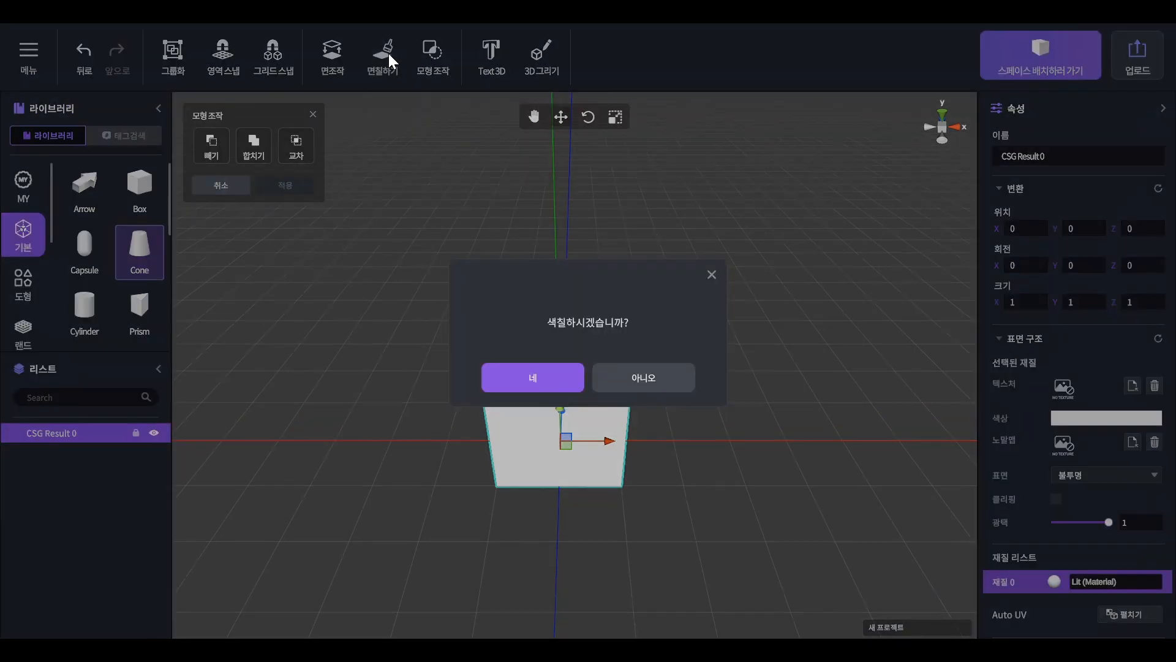
left_click(572, 392)
Try to paint the box's front and side faces yellow with the soft round brush, and exit without saving.
left_click(1067, 260)
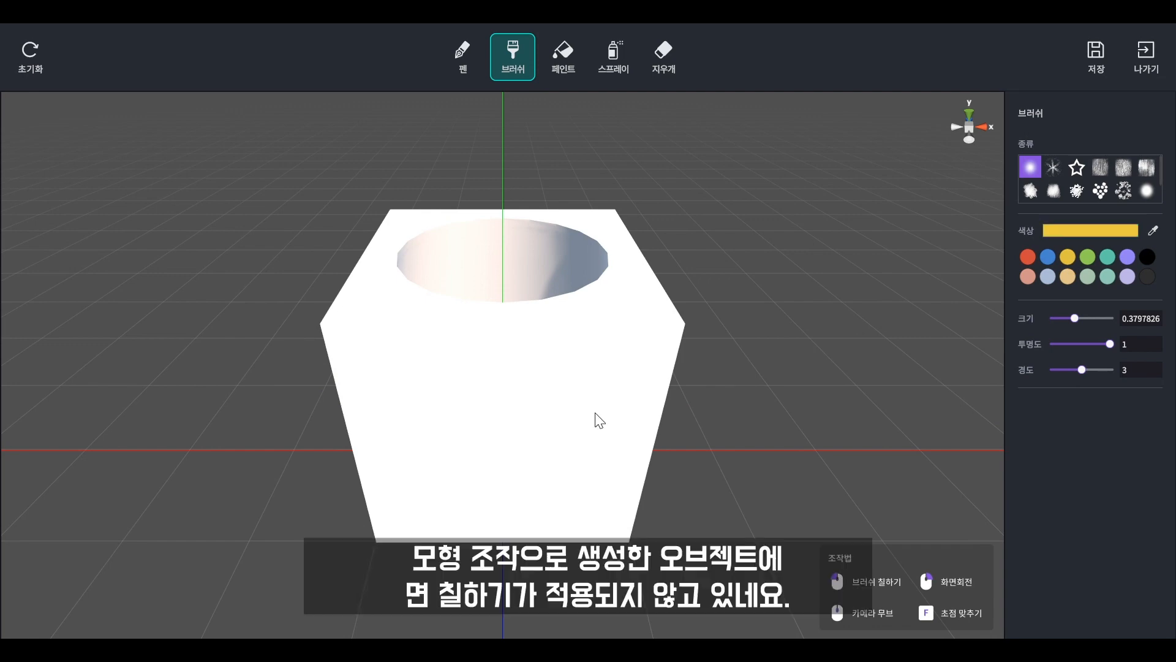
right_click_drag(520, 385, 556, 343)
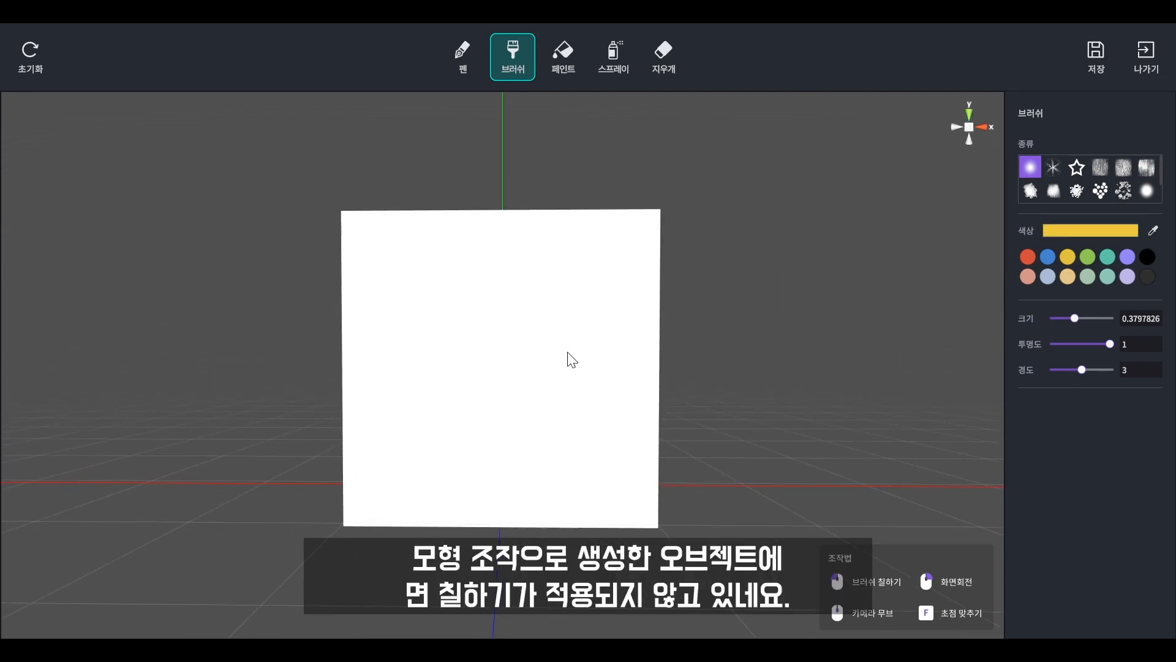
right_click_drag(729, 245, 505, 342)
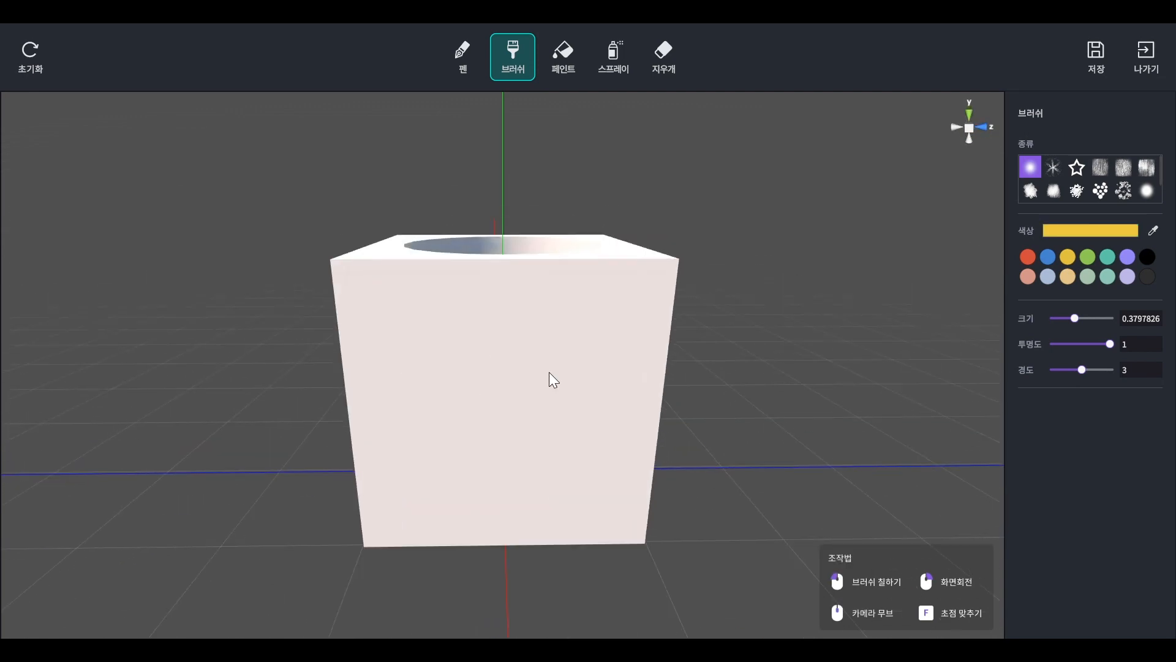
left_click(1149, 54)
left_click(810, 421)
Unwrap the hollowed box with Auto UV and reopen it for face painting.
left_click(599, 455)
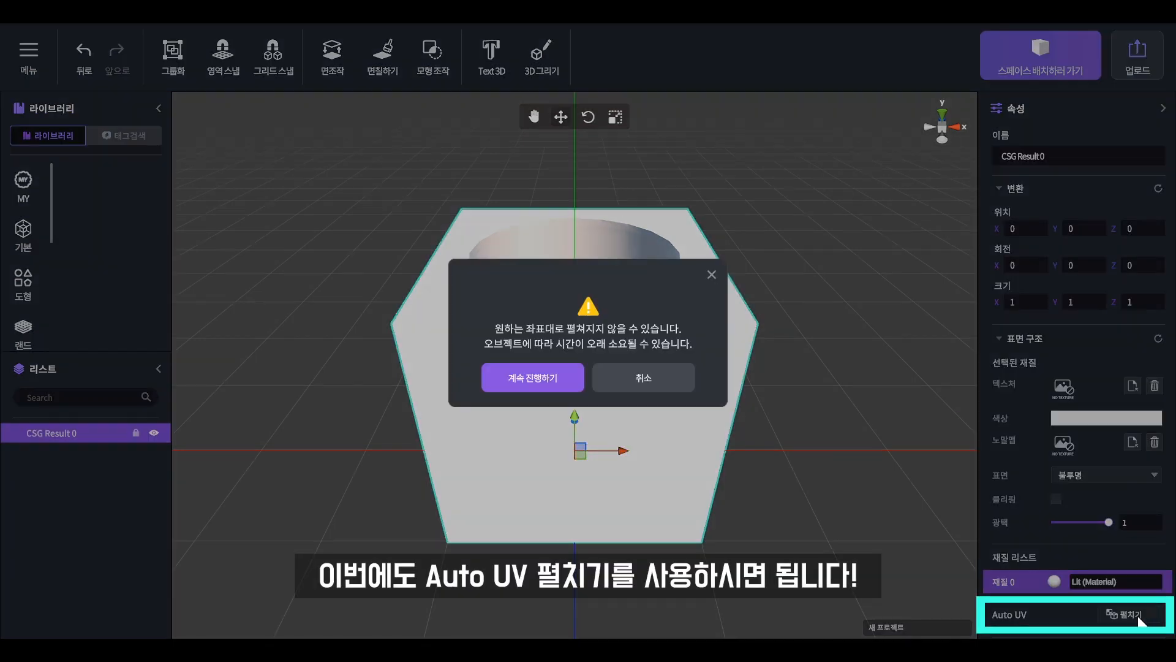
left_click(544, 371)
left_click(389, 53)
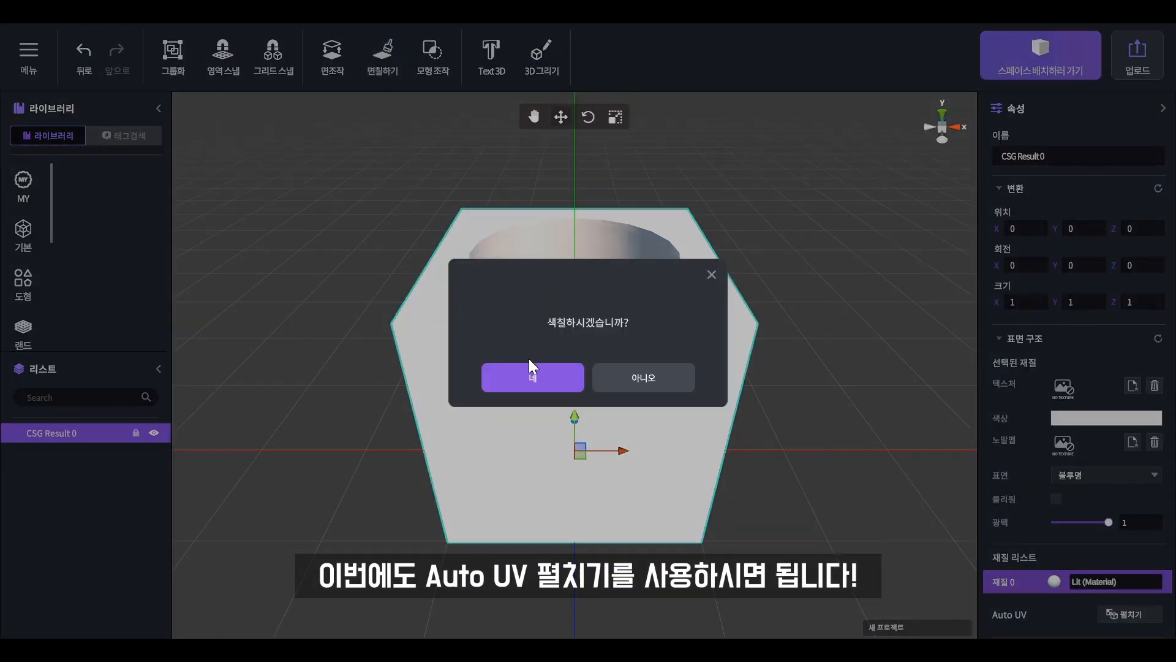
left_click(524, 384)
Paint the box's front face yellow and the area around its right front edge green with the soft round brush.
mouse_move(565, 423)
left_mouse_down()
mouse_move(590, 451)
mouse_move(515, 488)
mouse_move(726, 452)
left_mouse_up()
right_click_drag(726, 452, 888, 341)
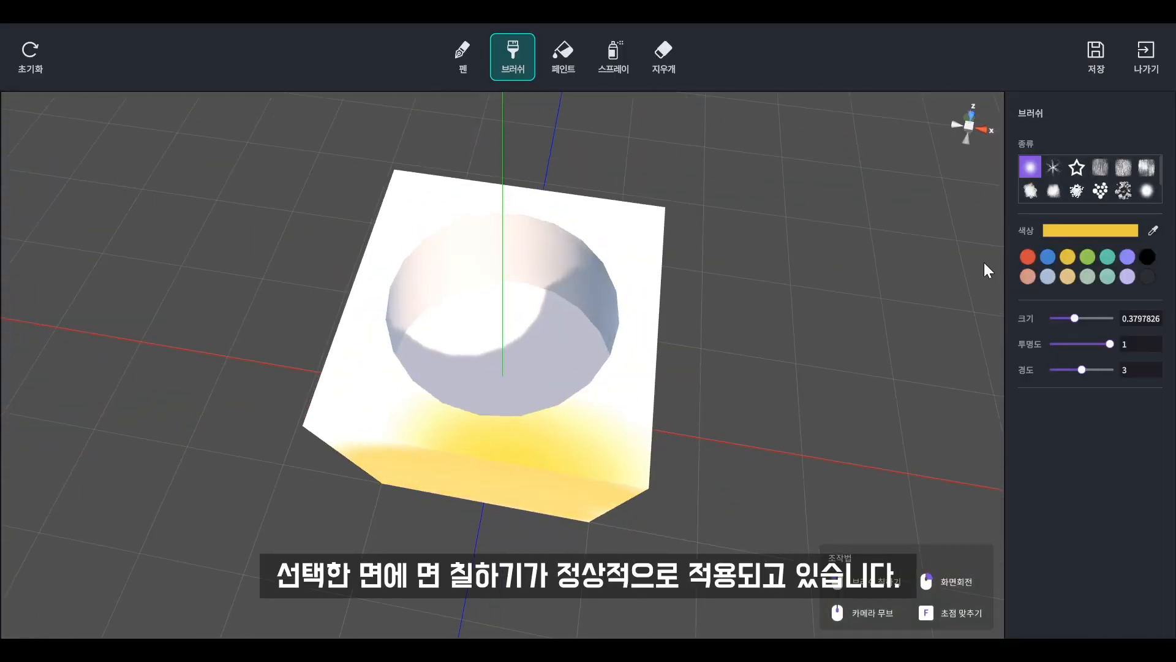
left_click(1088, 256)
mouse_move(635, 475)
left_mouse_down()
mouse_move(520, 387)
mouse_move(637, 368)
left_mouse_up()
right_click_drag(637, 368, 471, 275)
mouse_move(656, 330)
left_mouse_down()
mouse_move(673, 320)
mouse_move(553, 364)
mouse_move(607, 444)
left_mouse_up()
mouse_move(706, 431)
right_mouse_down()
mouse_move(879, 384)
mouse_move(880, 433)
mouse_move(870, 367)
right_mouse_up()
Save the box painting and return to the scene.
left_click(1103, 58)
key("Return")
left_click(1146, 56)
left_click(853, 433)
Move the painted box along the X axis to the left of the origin and deselect it.
scroll(678, 415, "down", 5)
scroll(604, 402, "up", 2)
left_click(604, 399)
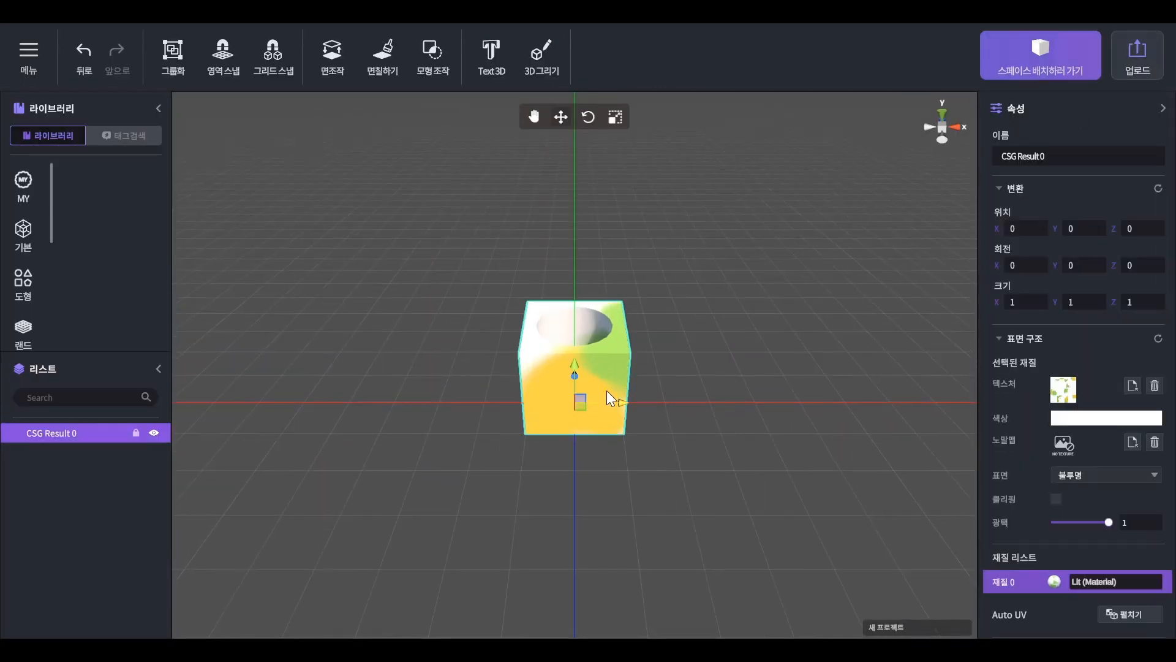
left_click_drag(610, 402, 500, 396)
left_click(306, 300)
Add a new Box and Cone from the basic shapes at the origin, with the cone protruding above the box.
left_click(24, 233)
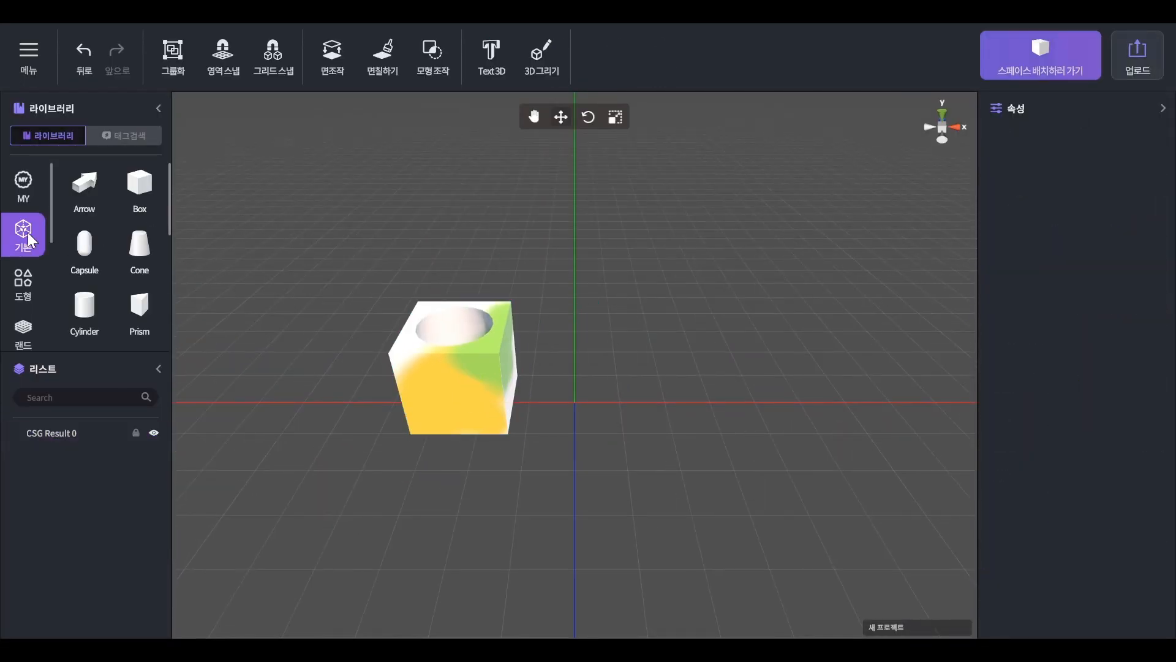
left_click(145, 184)
left_click_drag(142, 247, 571, 343)
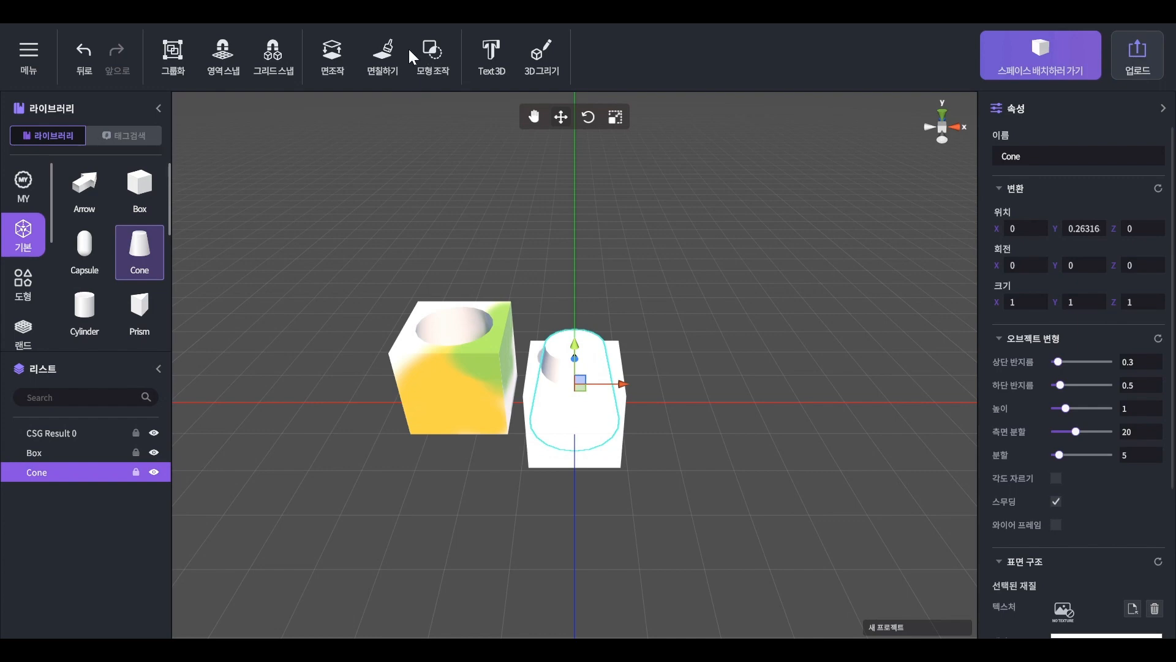
Subtract the new cone from the new box with the shape-operation Subtract function.
left_click(436, 52)
left_click(215, 146)
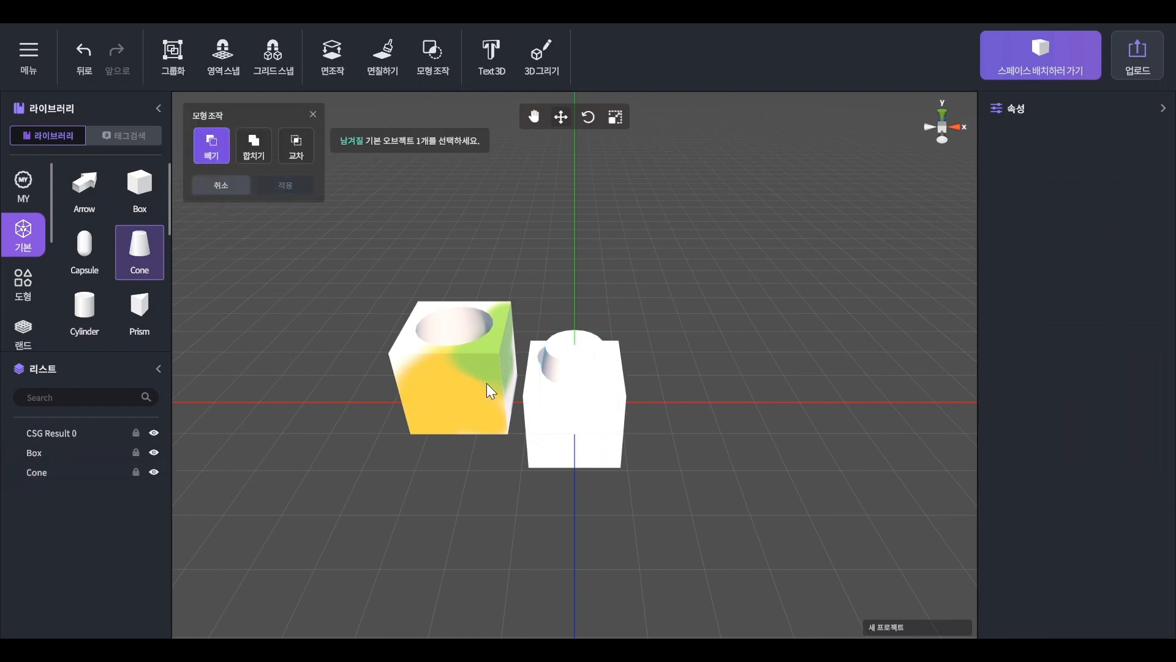
left_click(565, 437)
left_click(586, 339)
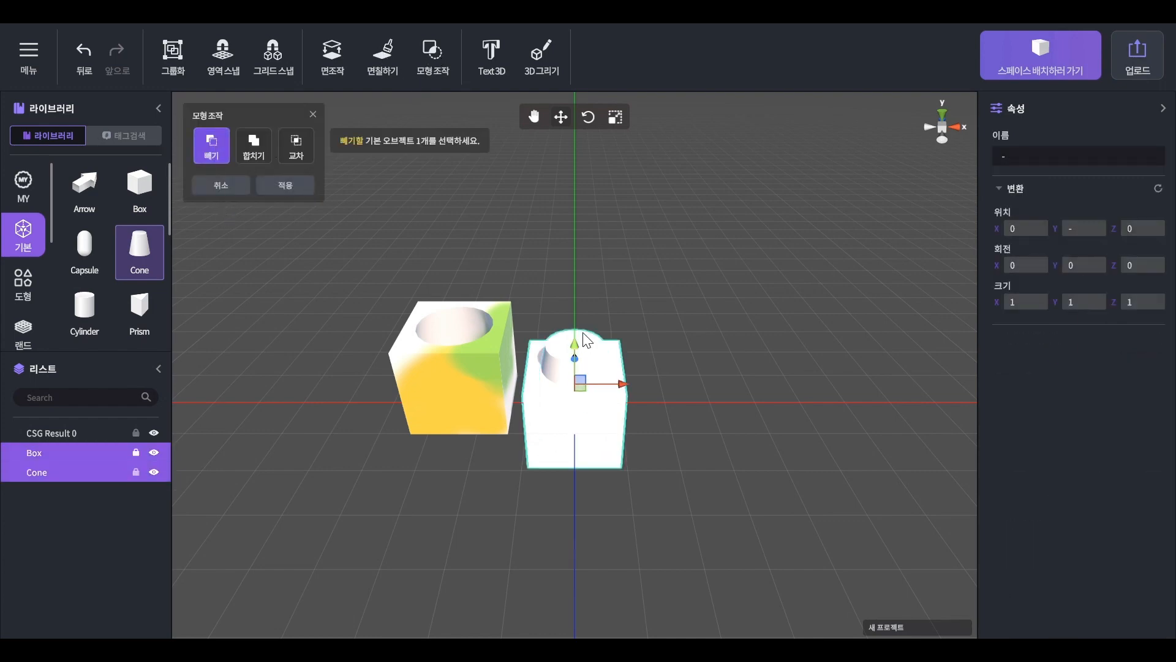
left_click(292, 186)
Delete the leftover Box and Cone objects and select the new unpainted hollowed box.
left_click(109, 493)
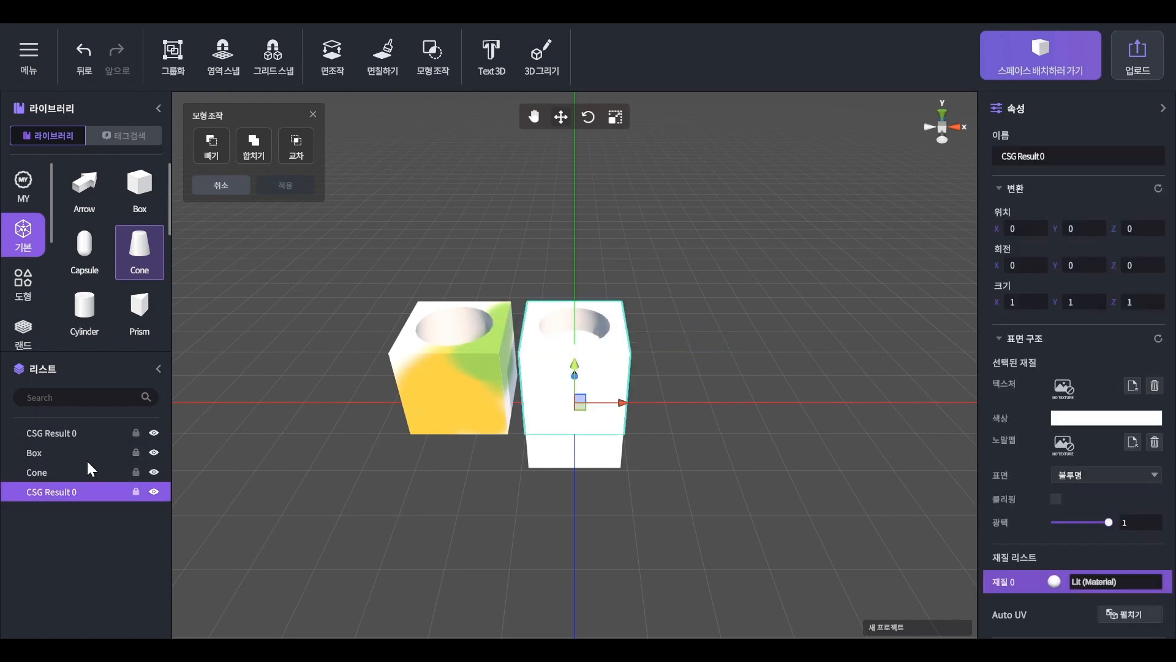
left_click(87, 461)
key("Delete")
left_click(94, 452)
key("Delete")
left_click(573, 374)
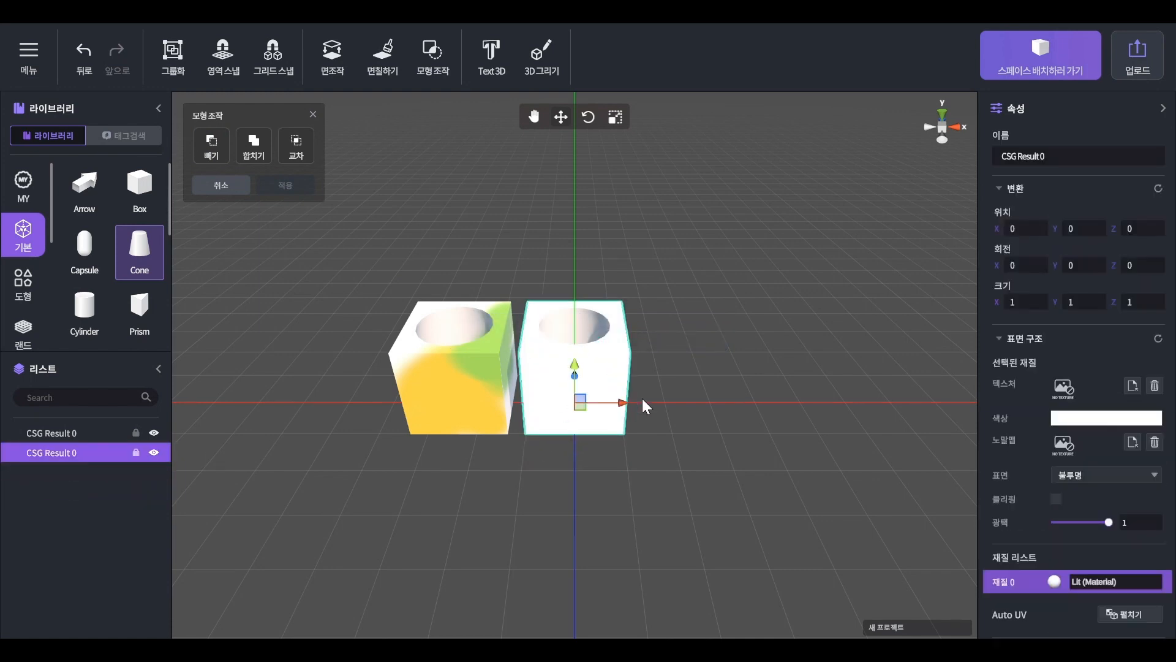
Apply the brick image from the Downloads folder as the texture of the unpainted hollowed box.
scroll(647, 416, "up", 5)
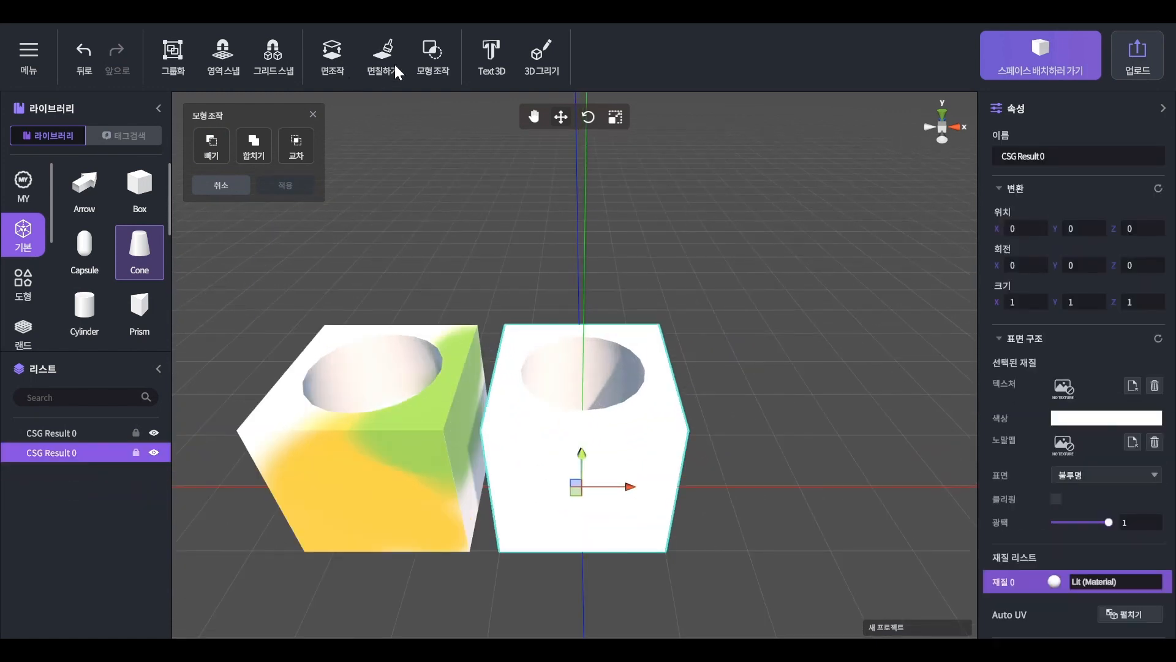
left_click(1132, 386)
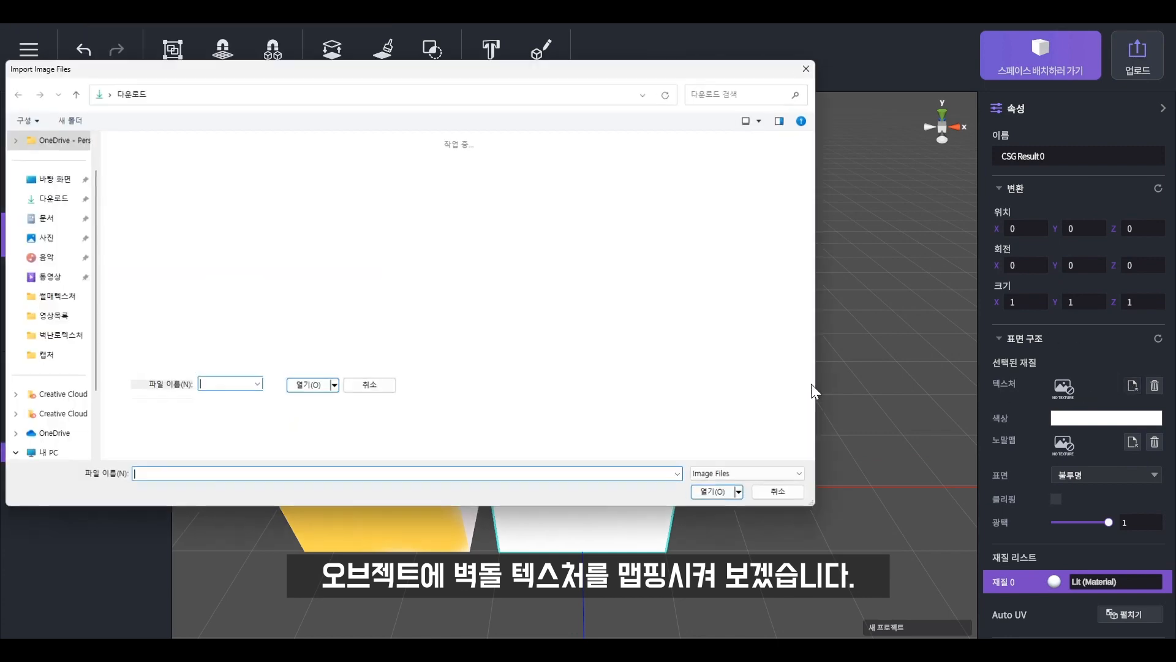
left_click(480, 189)
double_click(479, 188)
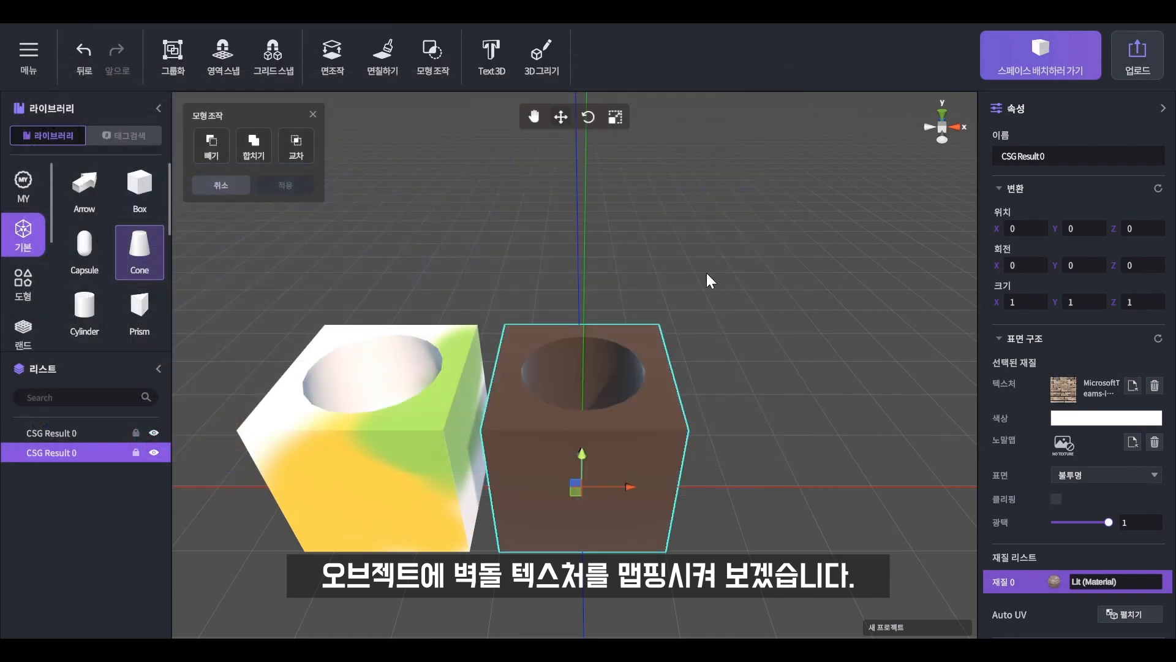
Unwrap the brick-textured hollowed box with Auto UV and accept the warning to proceed.
left_click(708, 273)
middle_click_drag(717, 415, 648, 297)
right_click_drag(649, 297, 613, 318)
middle_click_drag(613, 318, 542, 441)
left_click(674, 421)
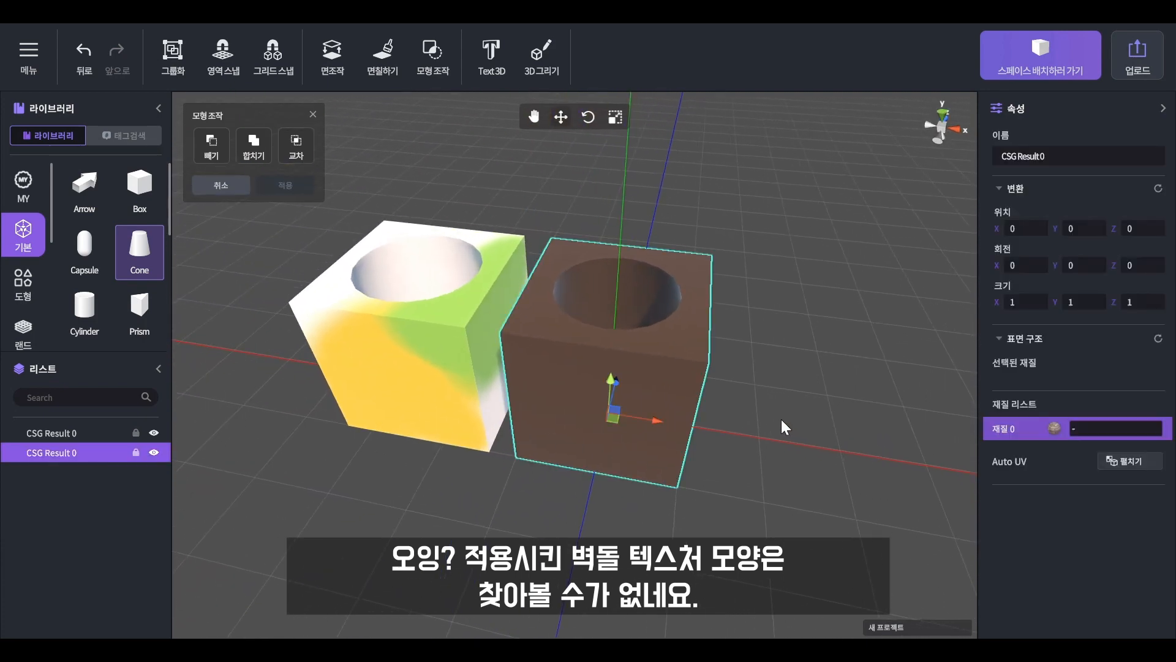
right_click_drag(808, 421, 772, 433)
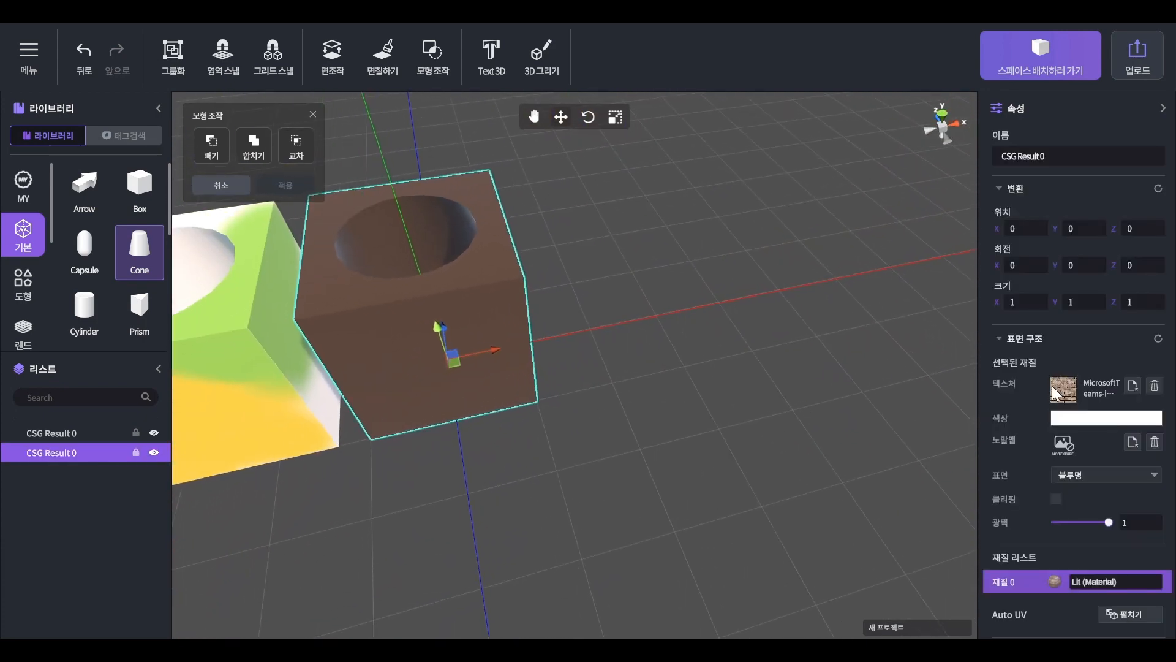
mouse_move(686, 429)
right_mouse_down()
mouse_move(652, 428)
mouse_move(687, 411)
right_mouse_up()
left_click(1115, 613)
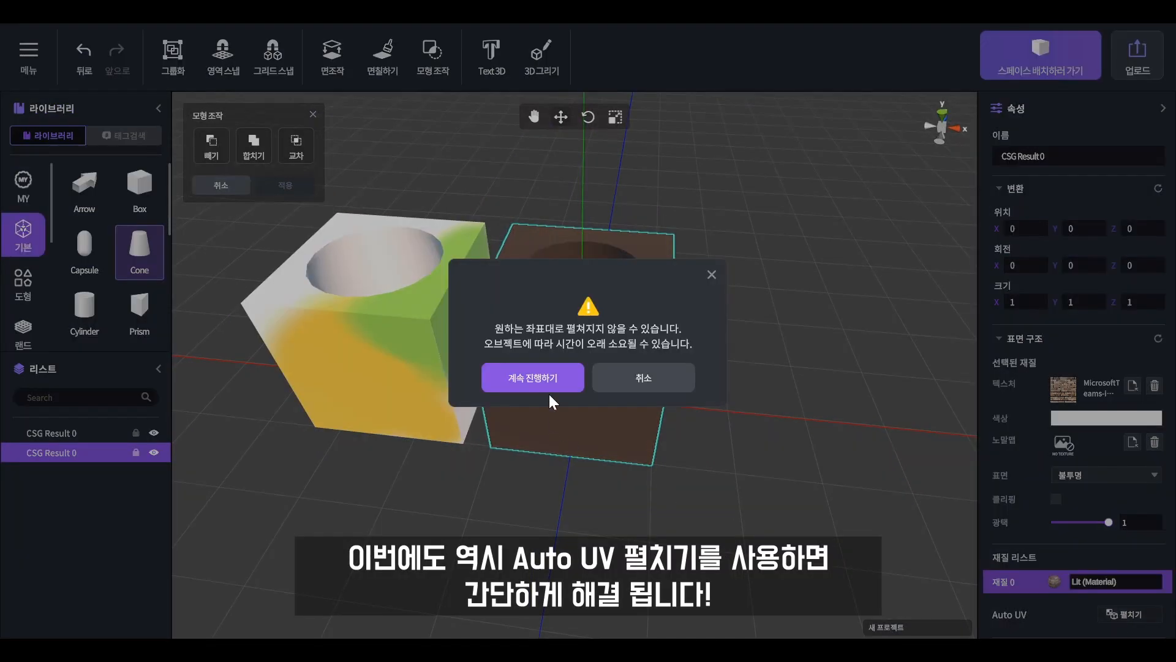
left_click(547, 383)
Deselect the hollowed box and examine how the brick texture maps onto its faces and hole from several angles.
left_click(736, 431)
right_click_drag(735, 432, 665, 427)
scroll(737, 456, "down", 5)
middle_click_drag(665, 427, 575, 413)
right_click_drag(576, 413, 665, 413)
middle_click_drag(665, 413, 853, 352)
scroll(797, 370, "up", 3)
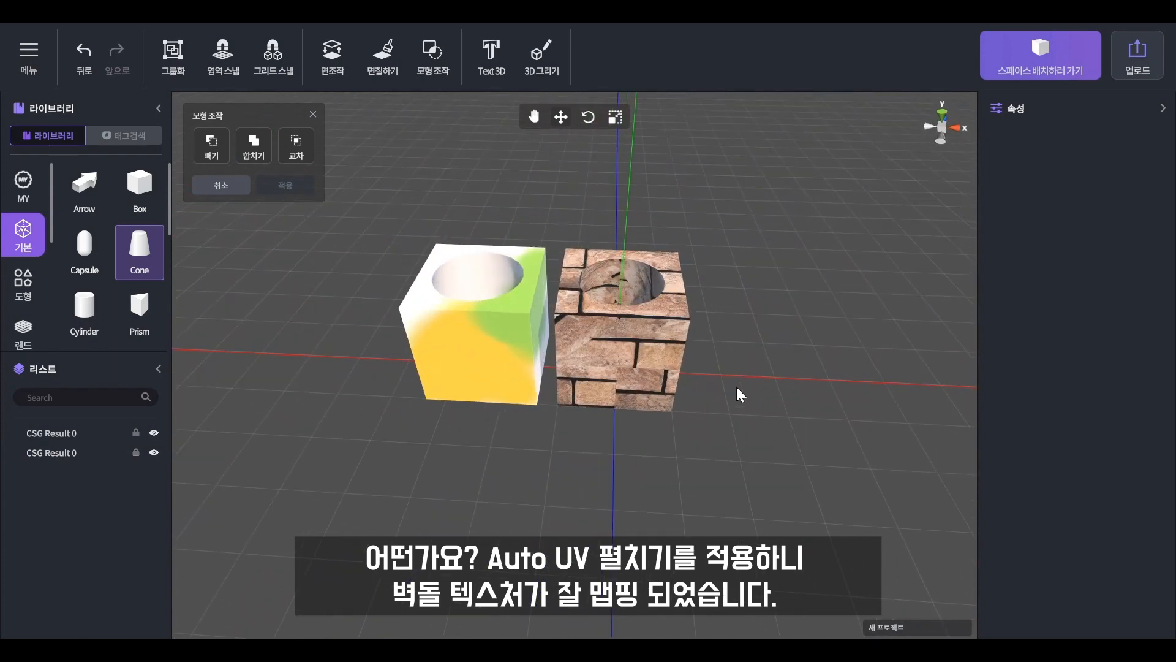
middle_click_drag(738, 389, 764, 411)
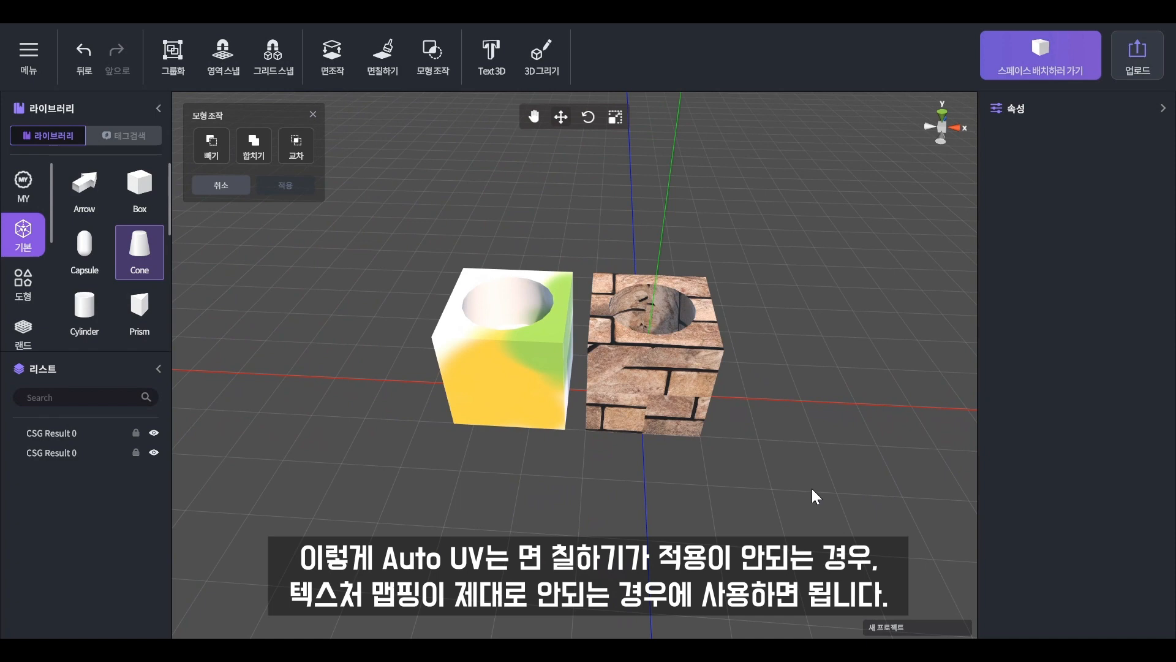